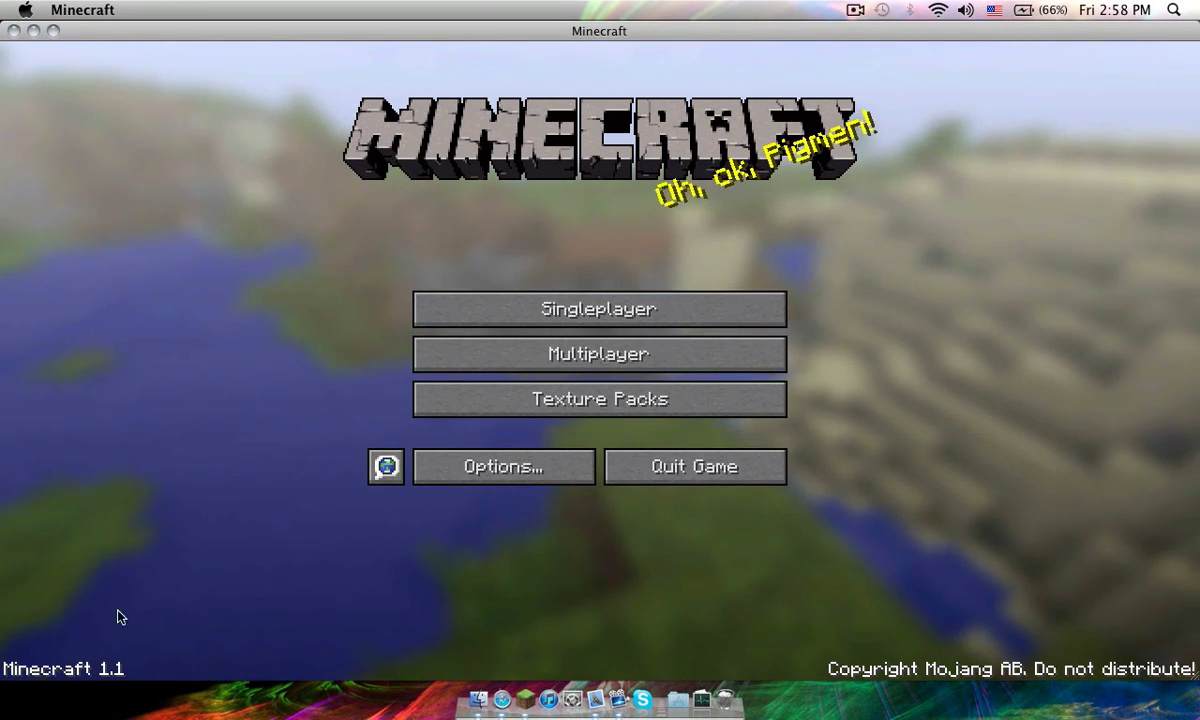
Close Minecraft and open the bin folder of the minecraft folder in the home Library's Application Support in Finder.
click(12, 31)
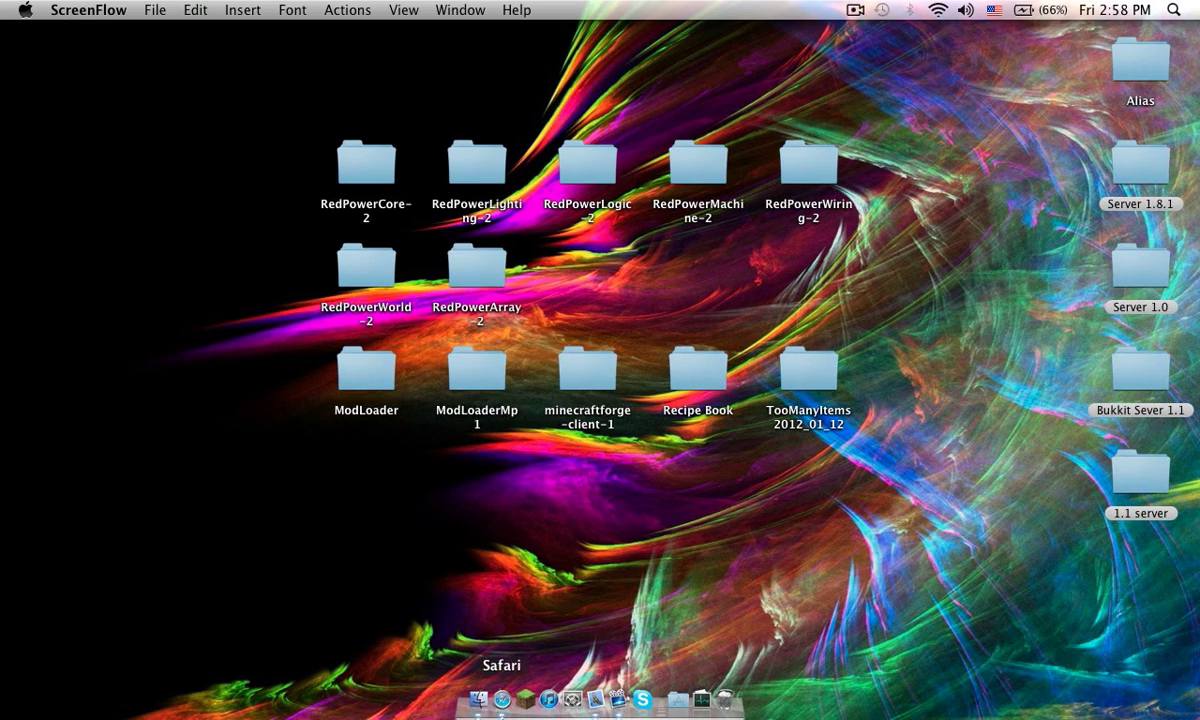
click(479, 700)
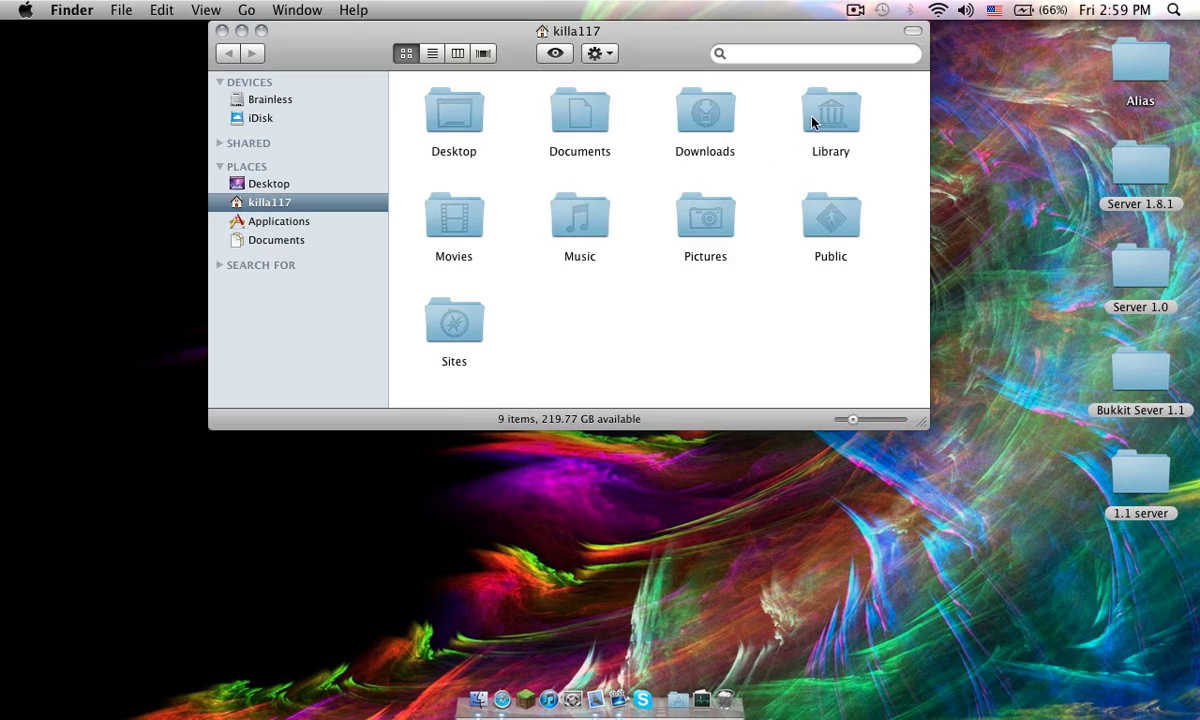
double_click(820, 118)
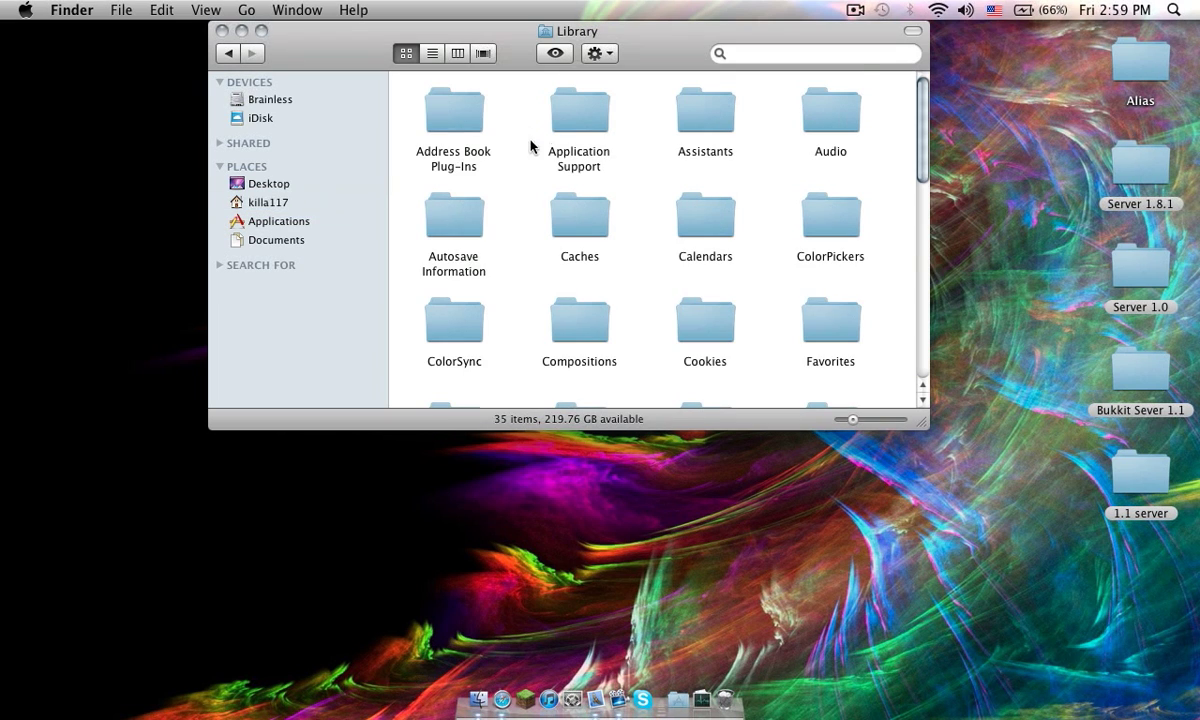
double_click(561, 112)
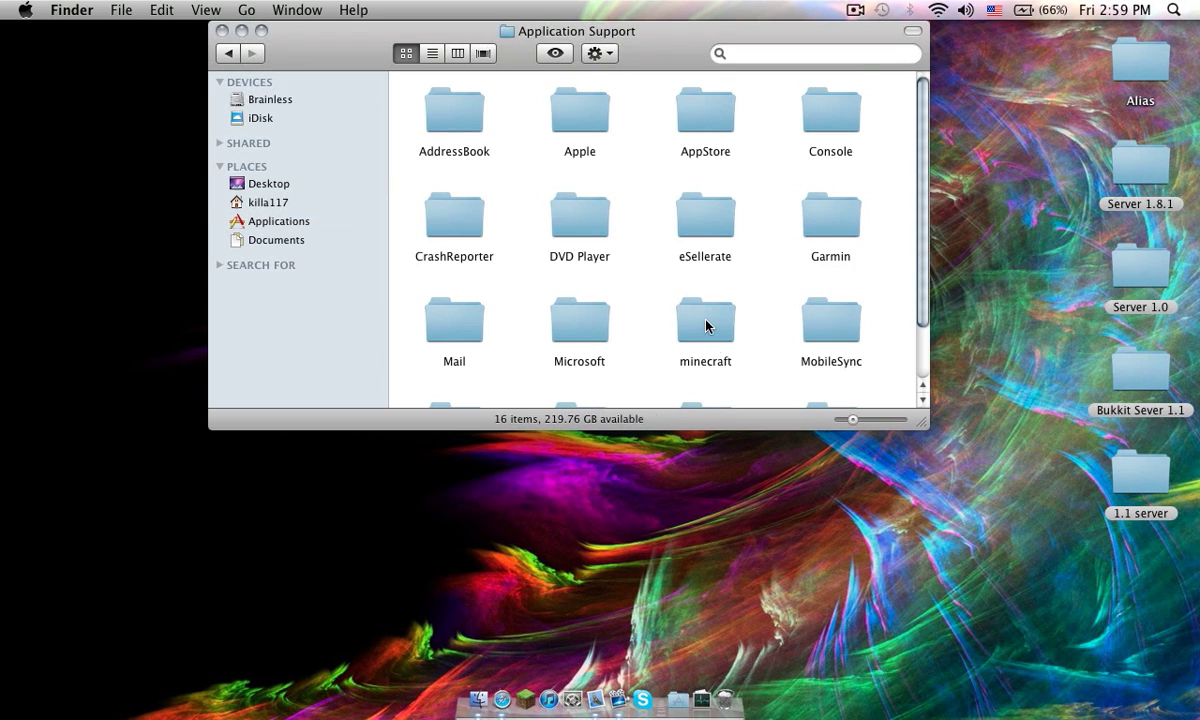
double_click(707, 322)
double_click(434, 110)
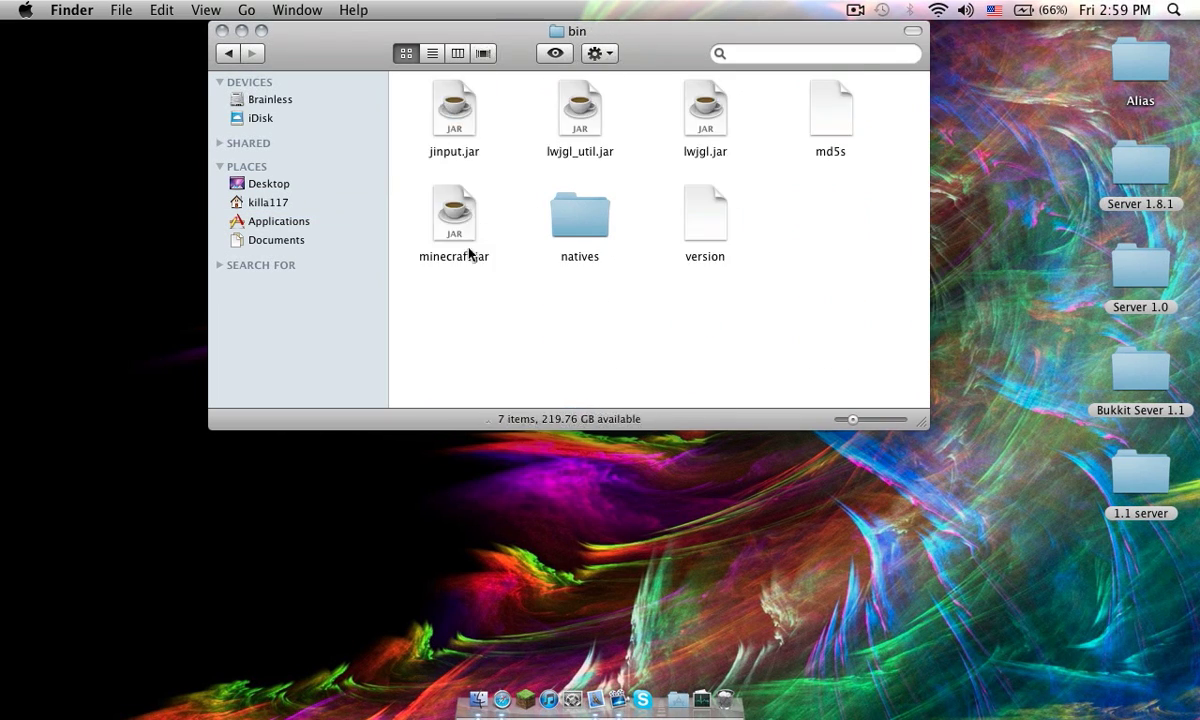
Extract minecraft.jar into a minecraft folder inside the bin folder.
right_click(450, 233)
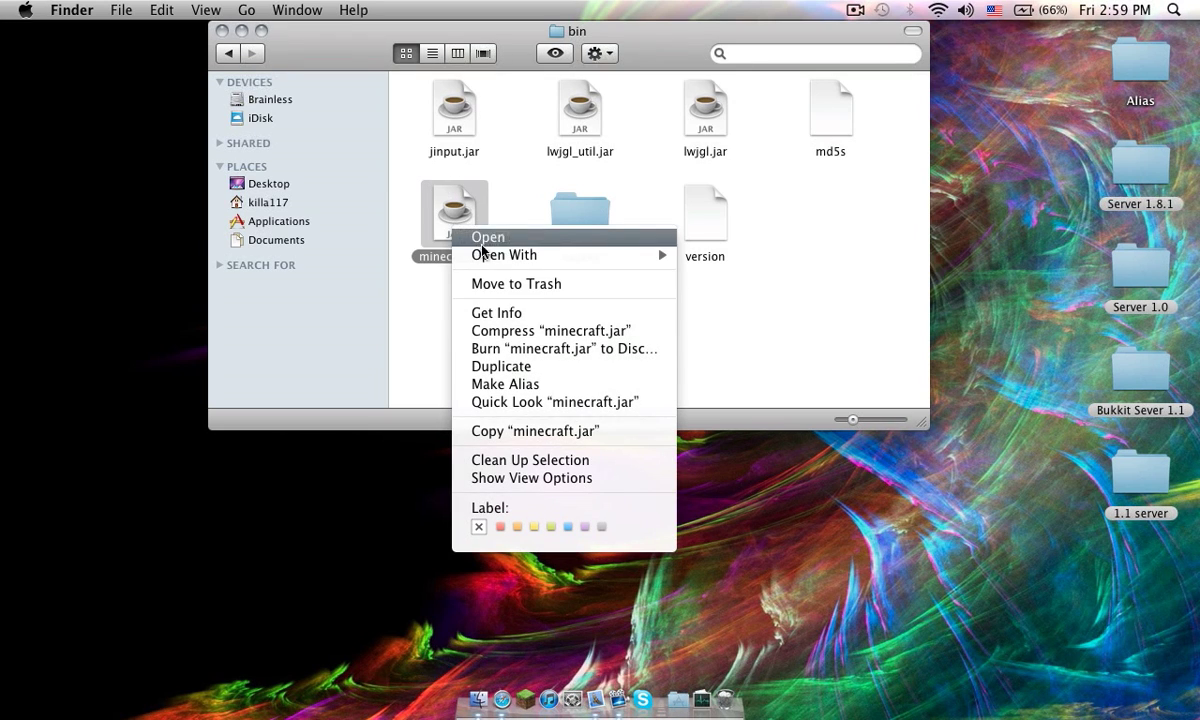
mouse_move(651, 255)
click(720, 288)
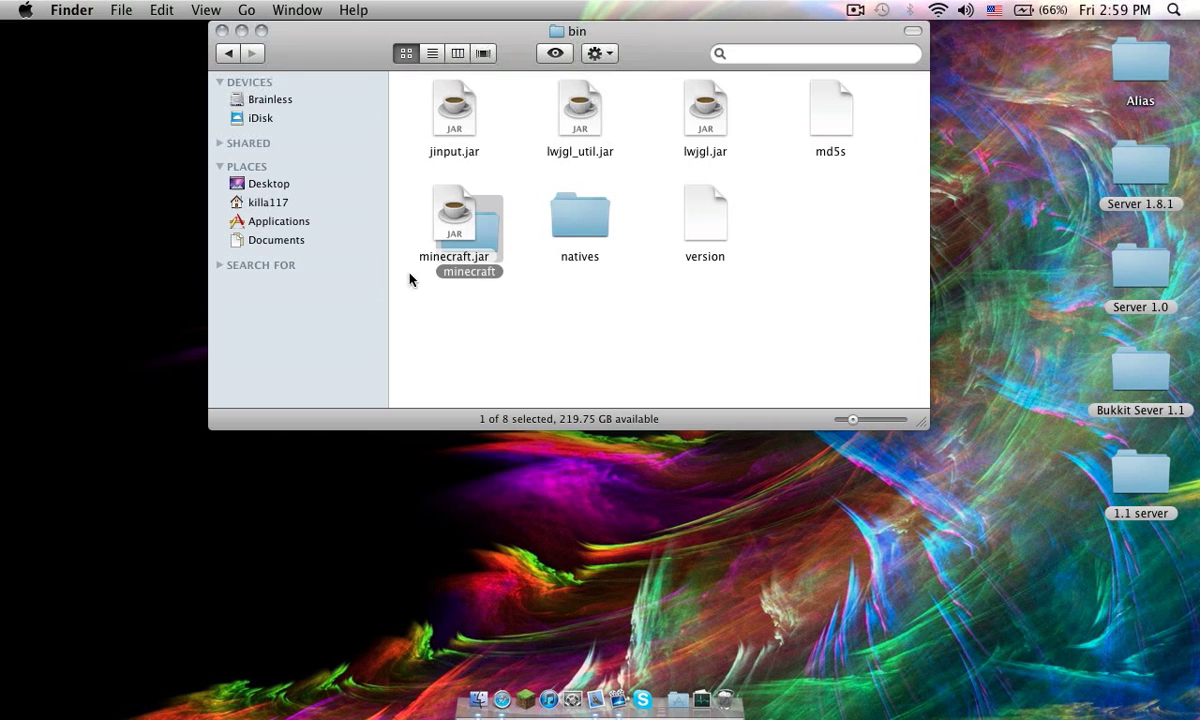
Rename the original minecraft.jar file as 1minecraft.jar.
click(435, 233)
click(440, 256)
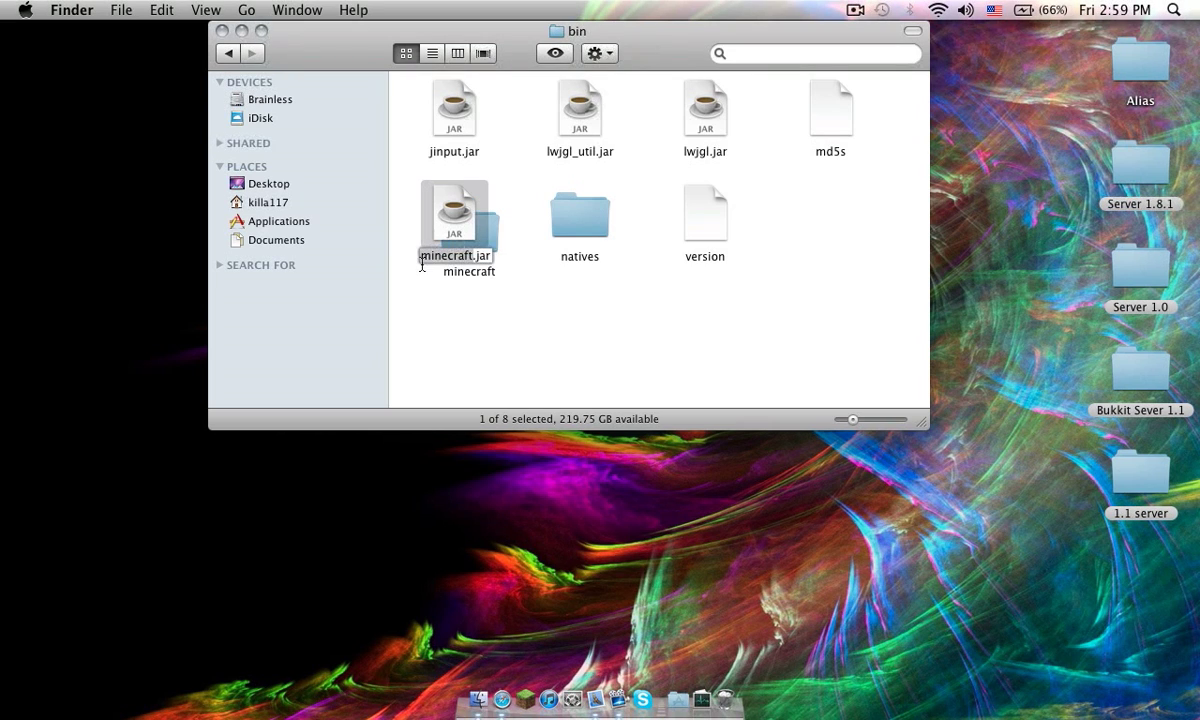
click(421, 257)
text(1)
key(Return)
Rename the extracted minecraft folder as minecraft.jar and align its icon to the grid beneath 1minecraft.jar.
drag(490, 268, 482, 333)
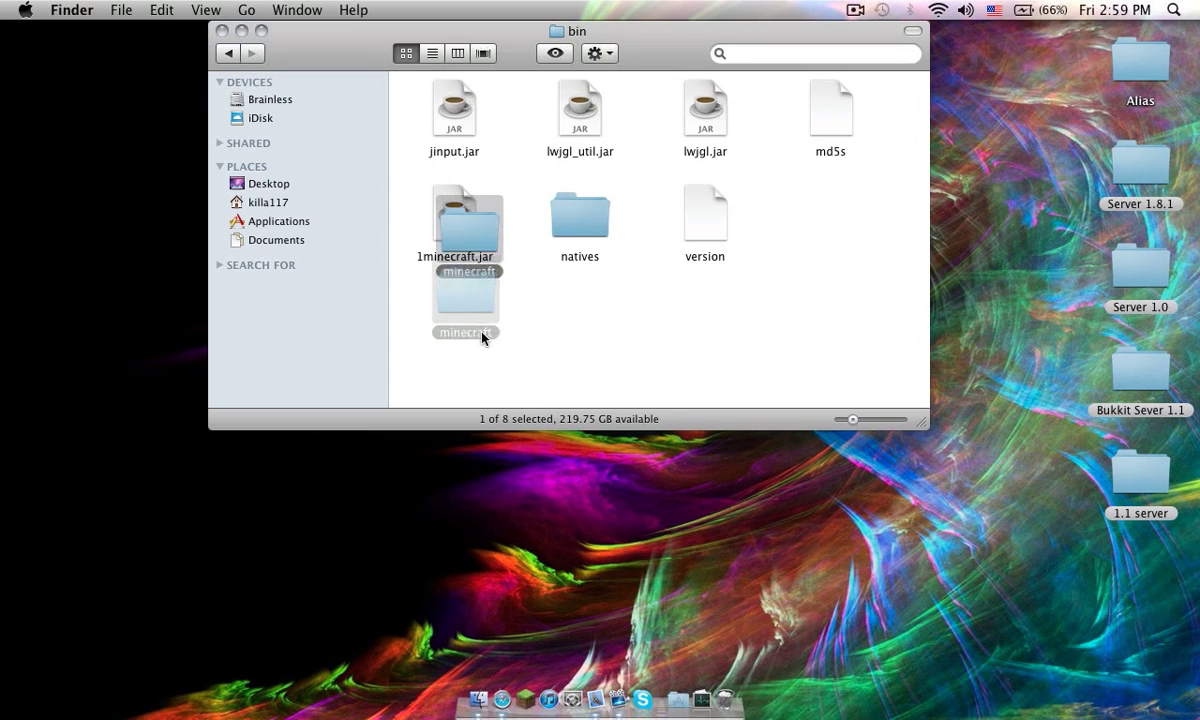
right_click(463, 278)
click(720, 316)
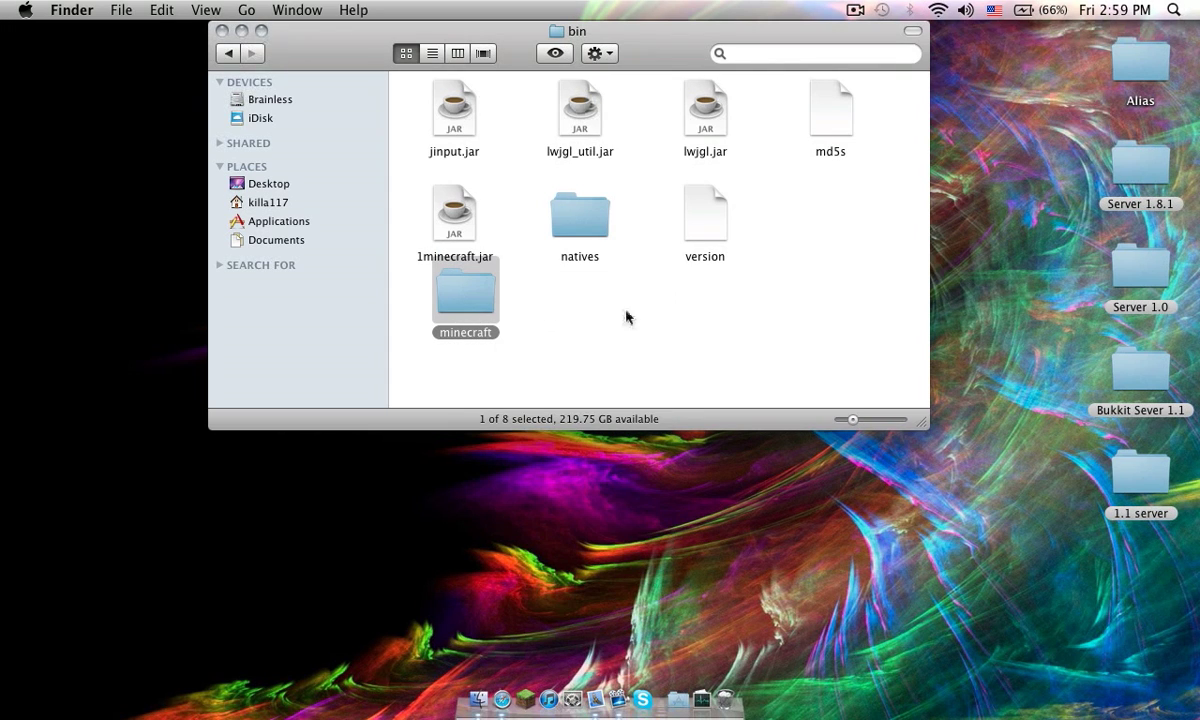
key(Return)
key(Right)
text(.jar)
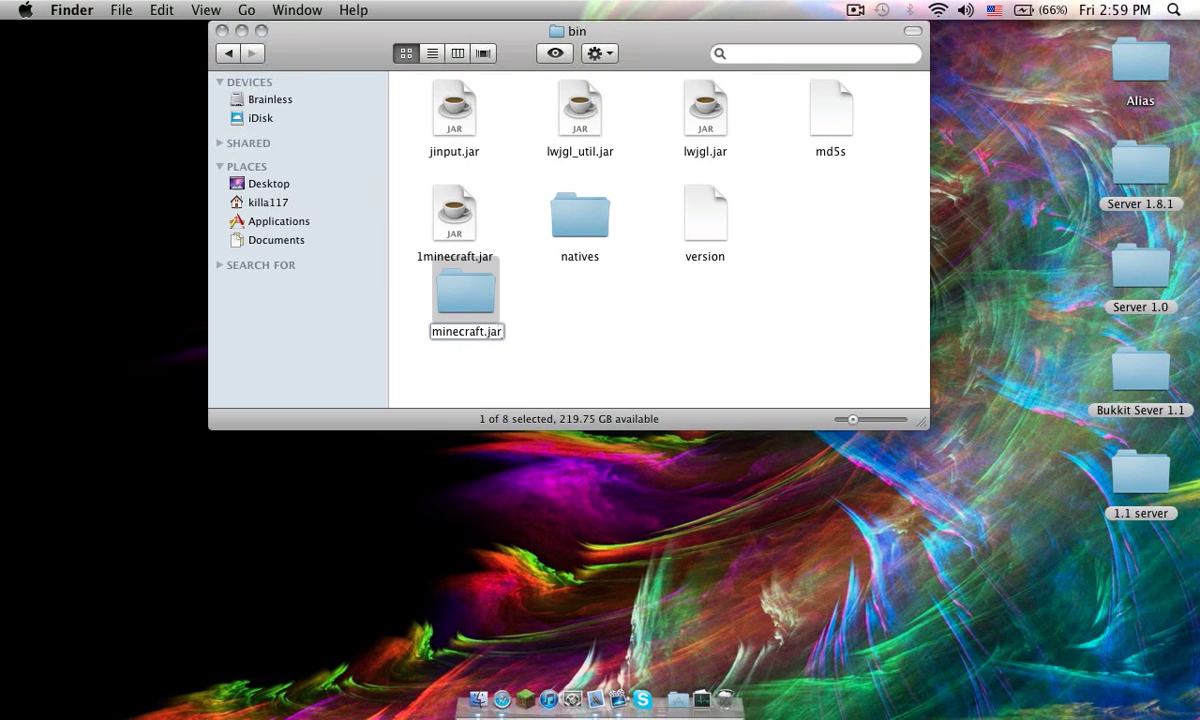
key(Return)
key(Return)
drag(462, 300, 448, 325)
right_click(577, 360)
click(620, 457)
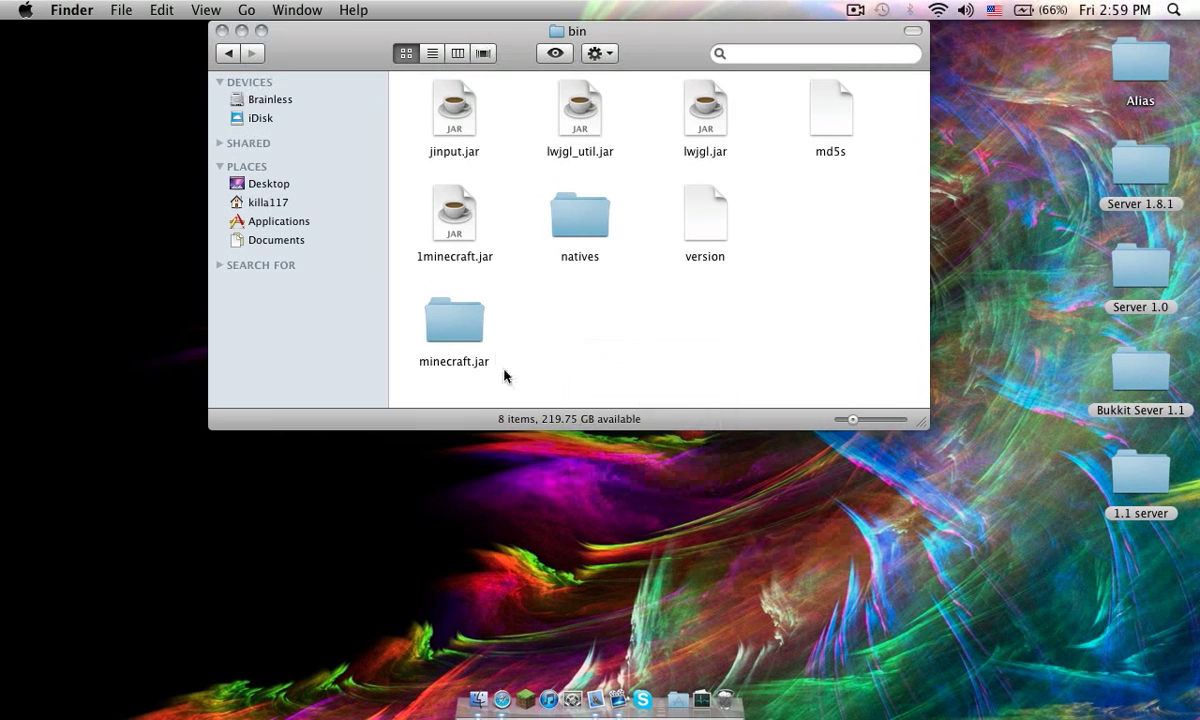
Arrange the contents of the minecraft.jar folder by Kind and move the META-INF folder to the Trash.
click(466, 329)
double_click(466, 329)
right_click(636, 117)
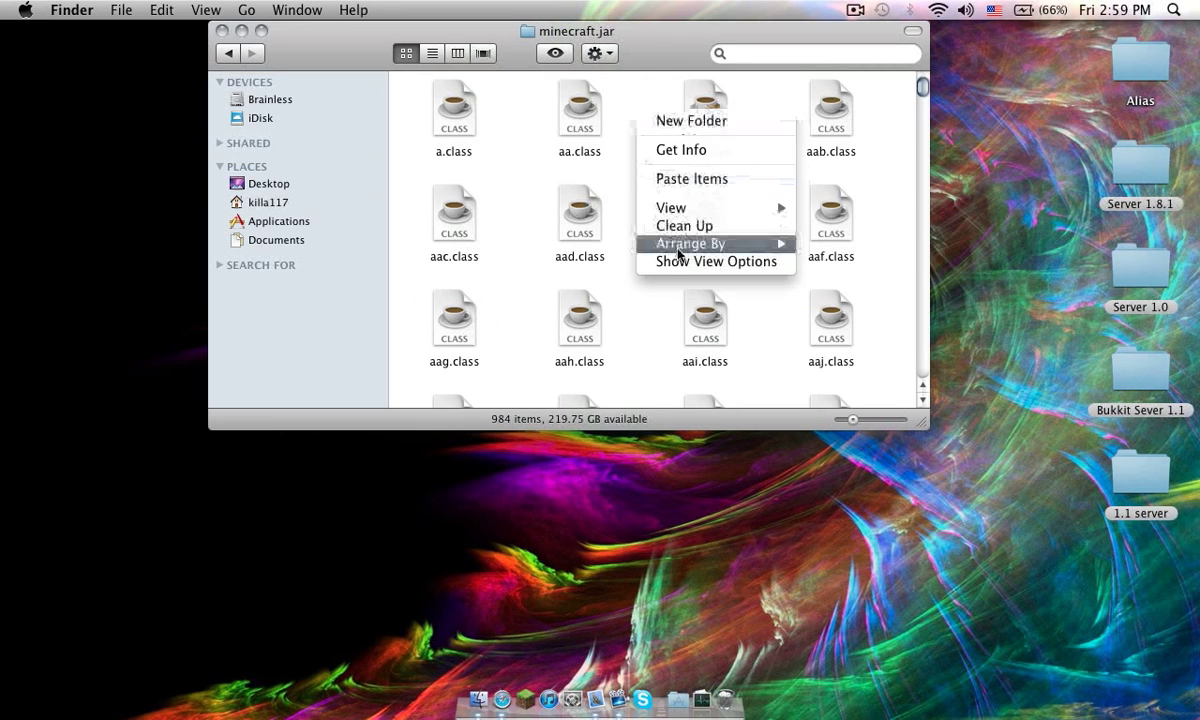
mouse_move(688, 241)
click(785, 311)
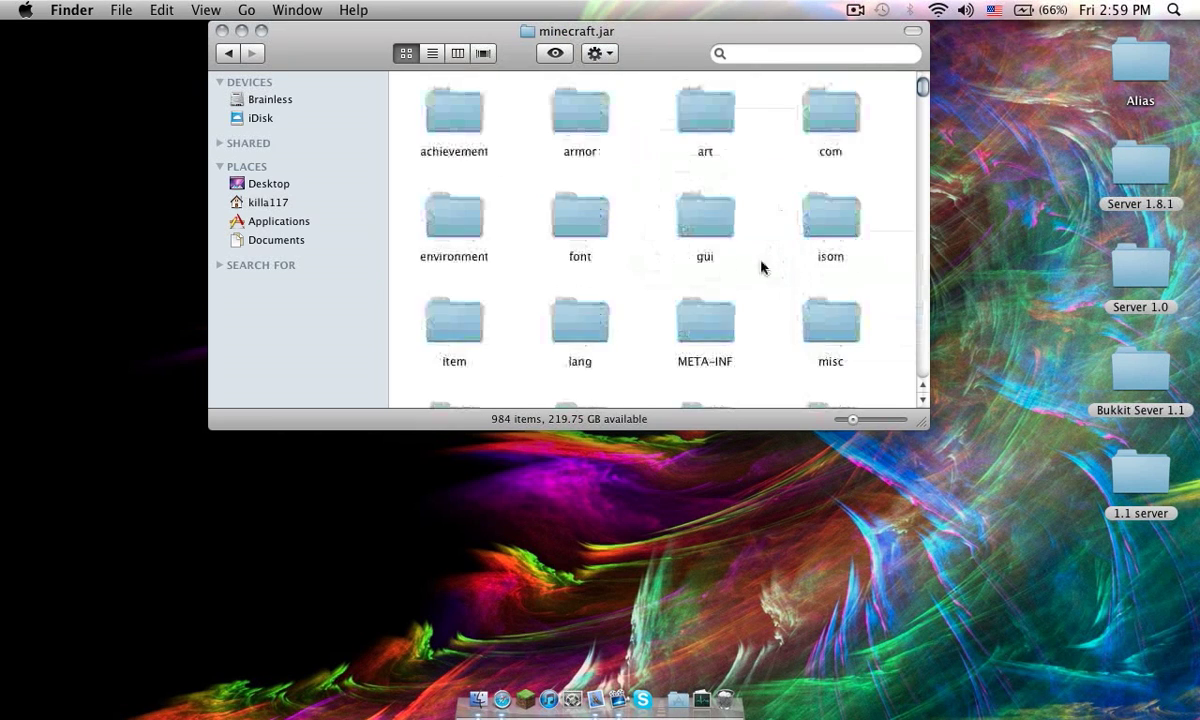
right_click(727, 326)
click(763, 363)
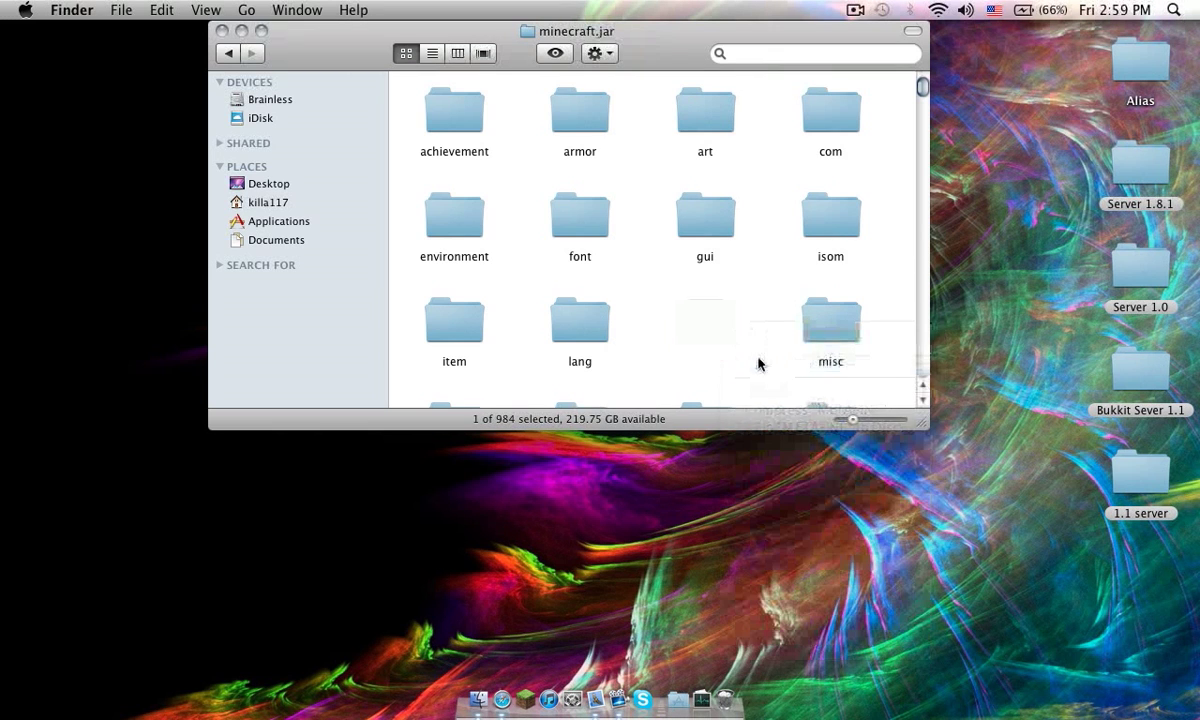
Arrange the minecraft.jar folder's items by Name and switch the arrangement back to Kind.
right_click(654, 301)
mouse_move(812, 433)
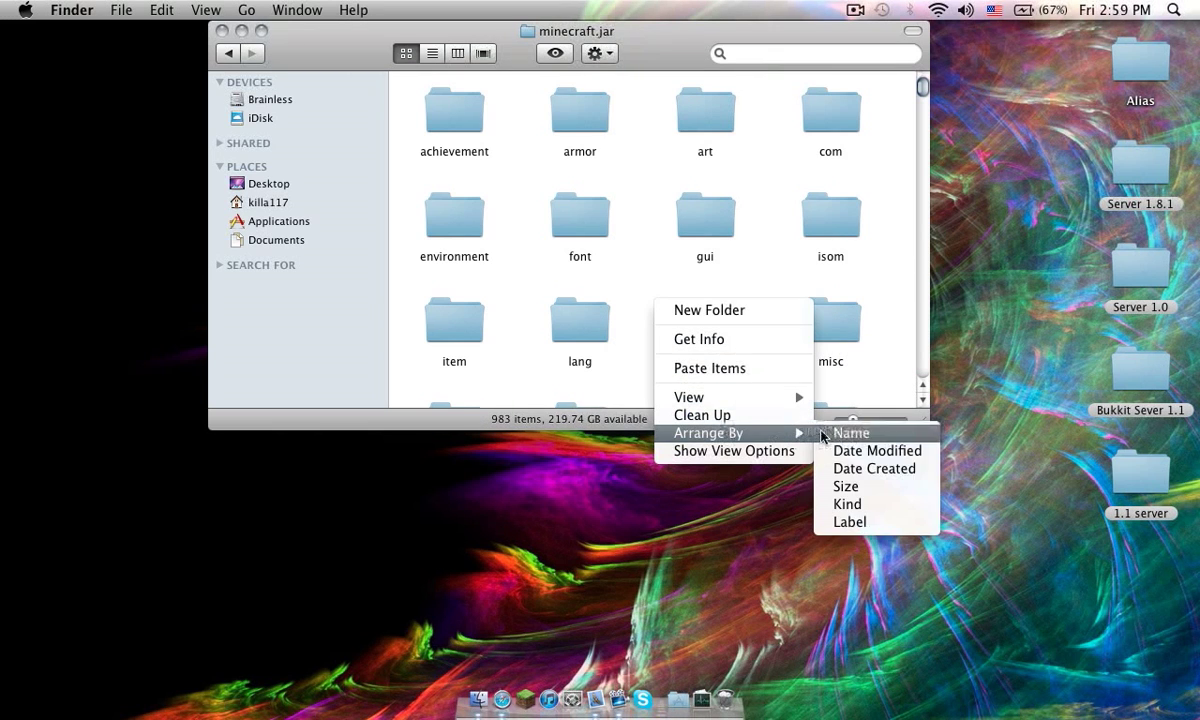
click(848, 433)
right_click(658, 148)
mouse_move(700, 278)
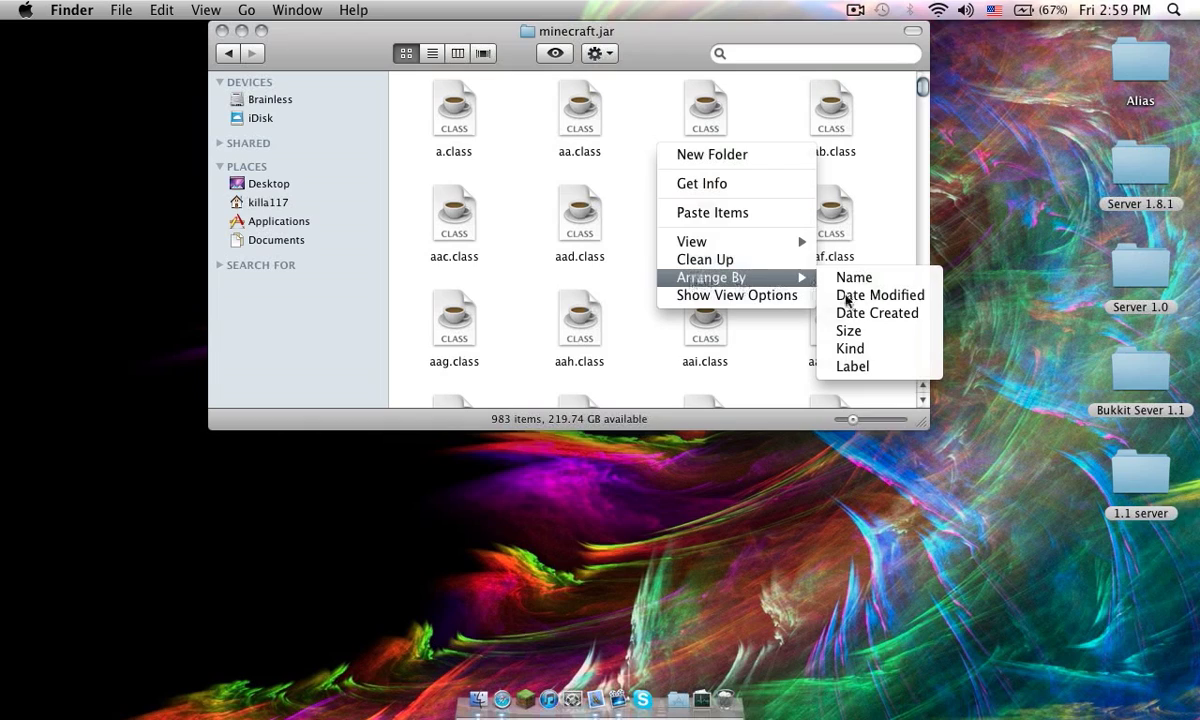
click(870, 345)
Move the minecraft.jar window clear of the desktop folders and copy all files from the ModLoader folder.
drag(658, 61, 664, 477)
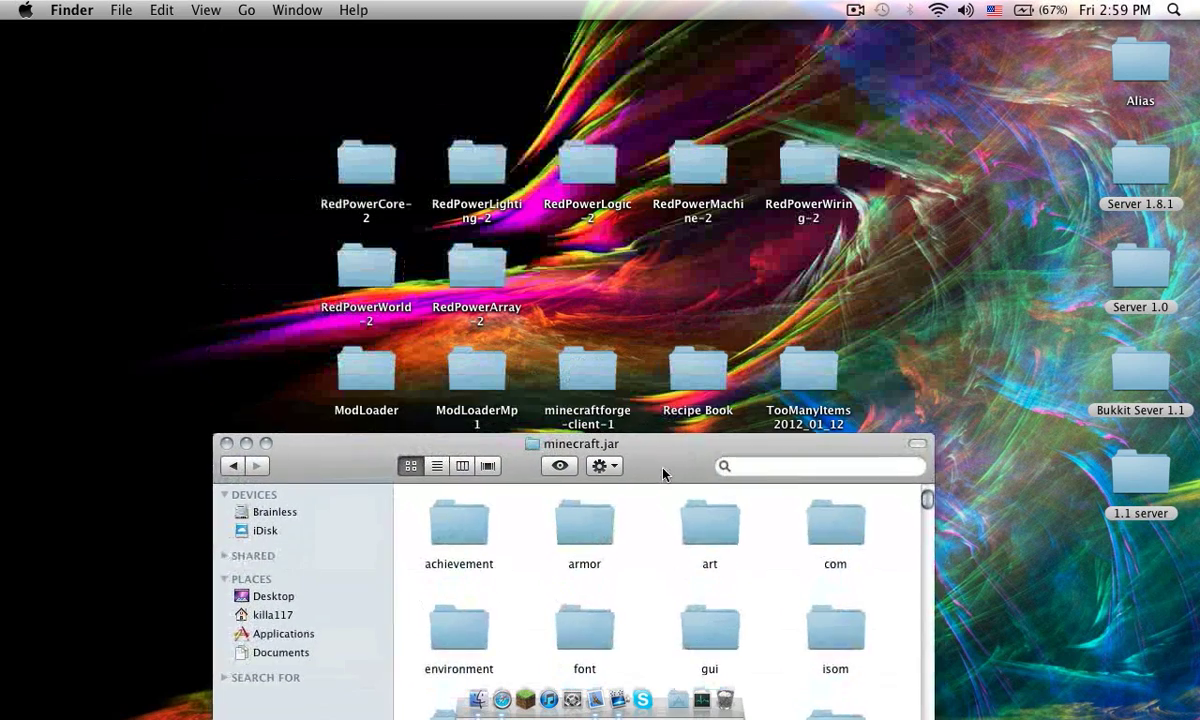
click(366, 382)
double_click(366, 382)
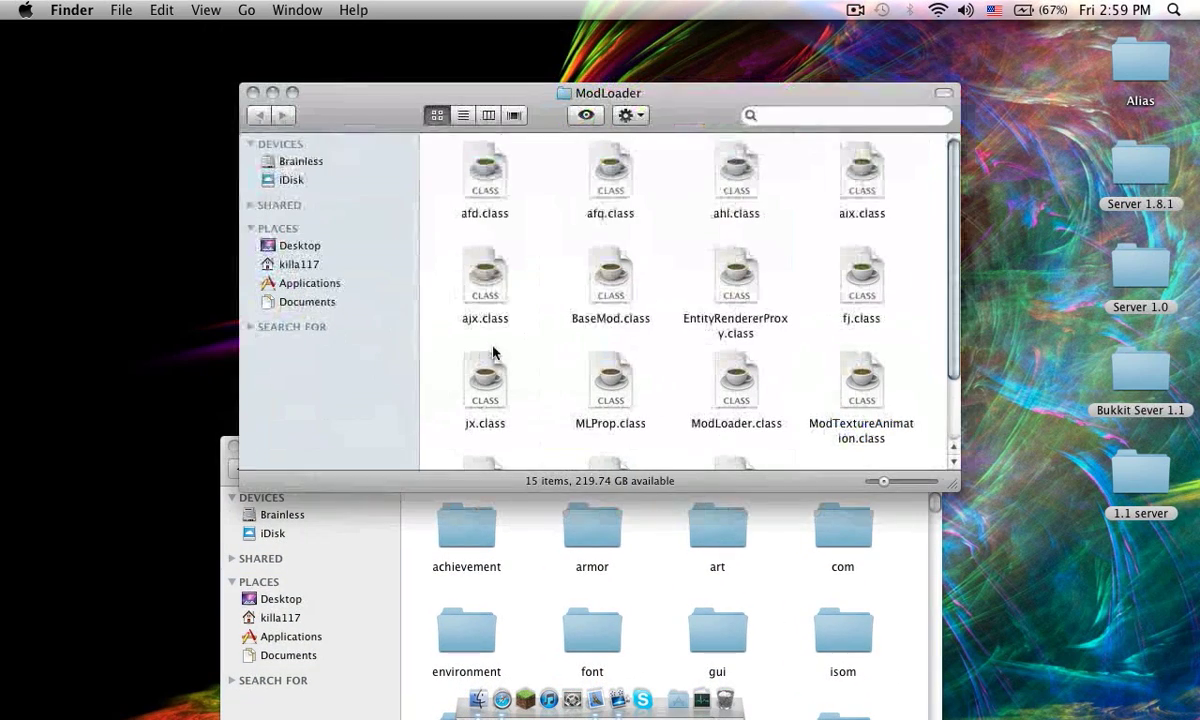
click(485, 308)
key(super+a)
right_click(488, 300)
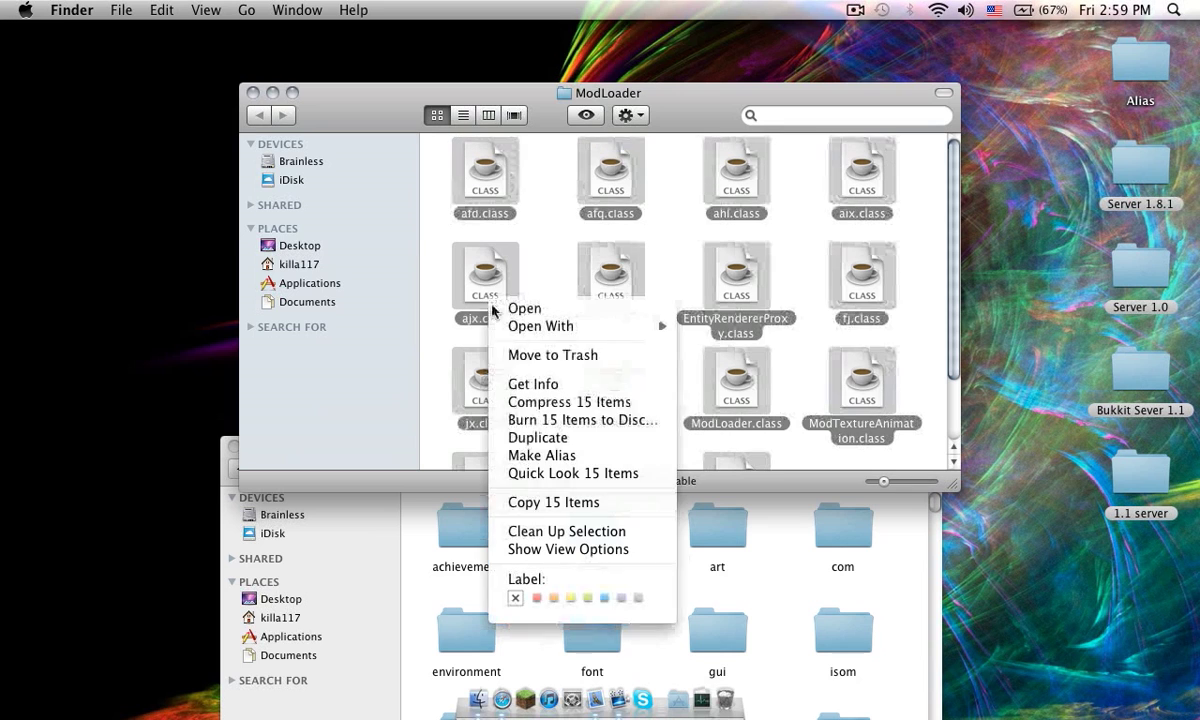
click(575, 502)
Paste the ModLoader files into the minecraft.jar folder, replacing all existing items, and close the ModLoader window.
right_click(624, 478)
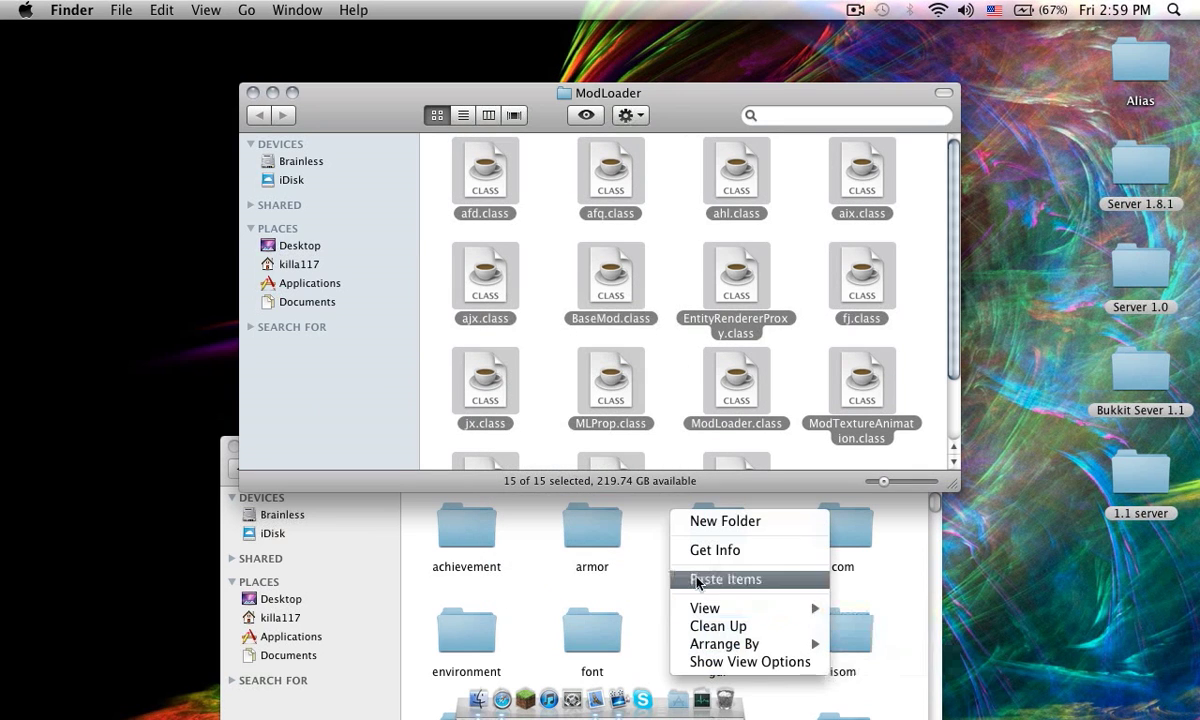
click(700, 544)
click(251, 92)
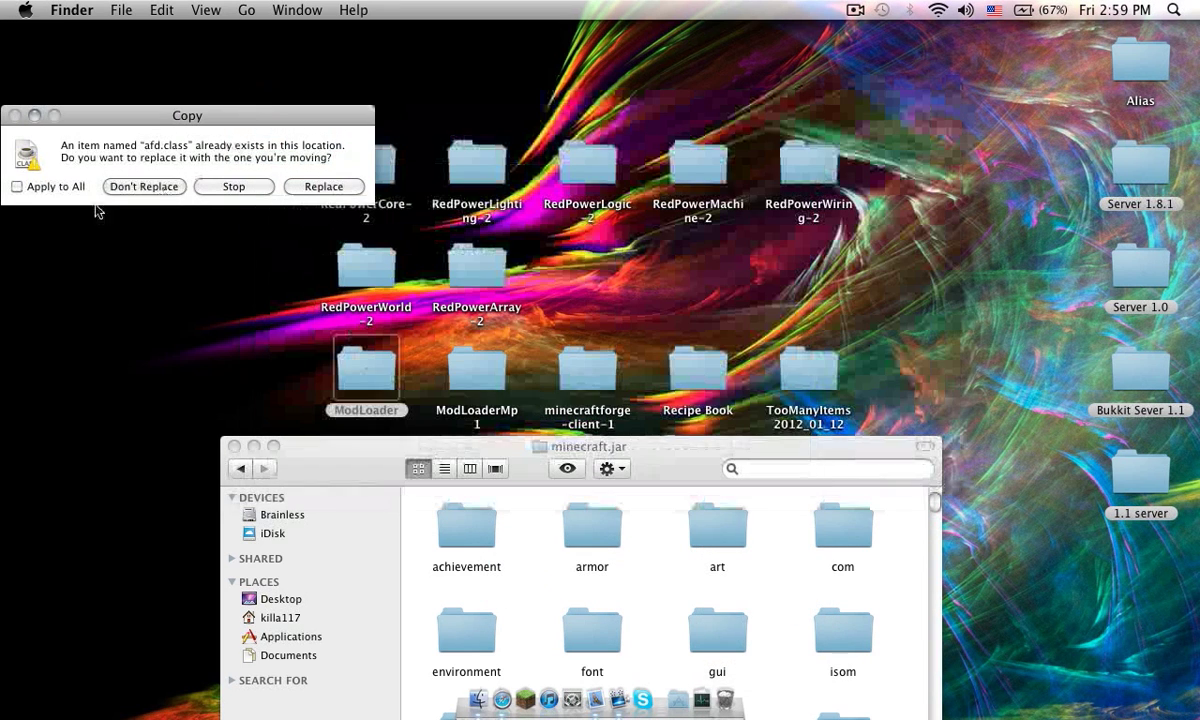
click(14, 186)
click(322, 186)
Open the ModLoaderMp 1 folder on the desktop and copy all of its class files.
click(470, 388)
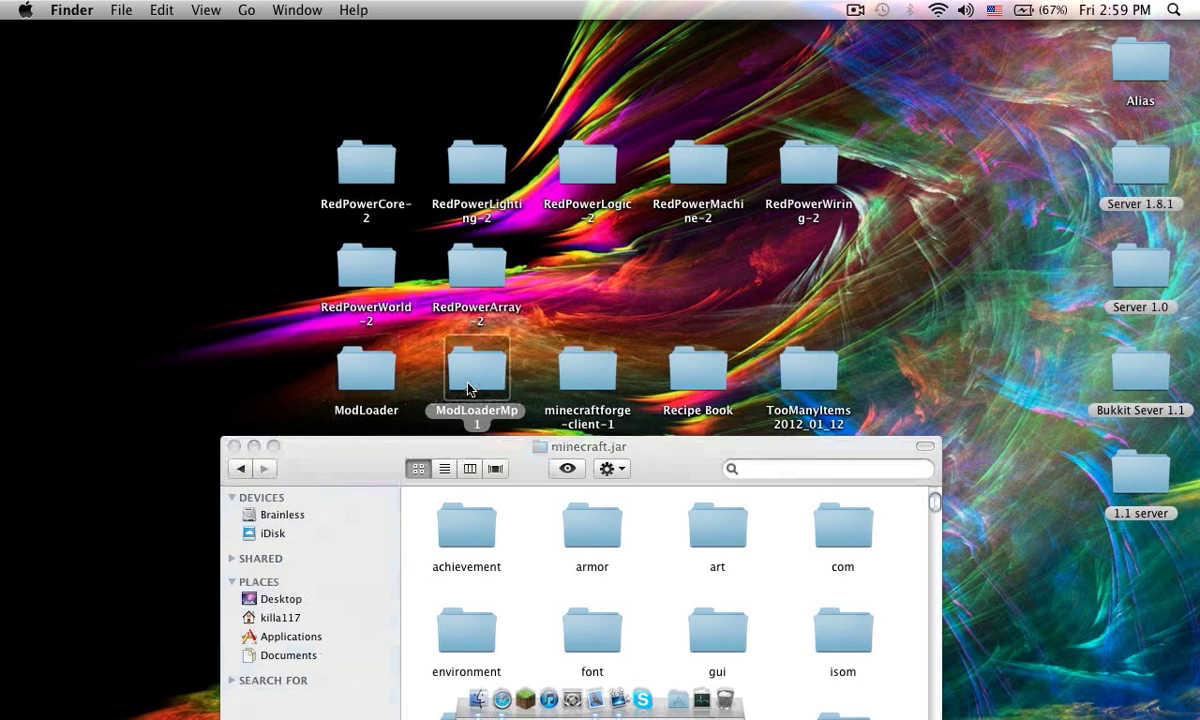
double_click(470, 388)
click(489, 307)
key(super+a)
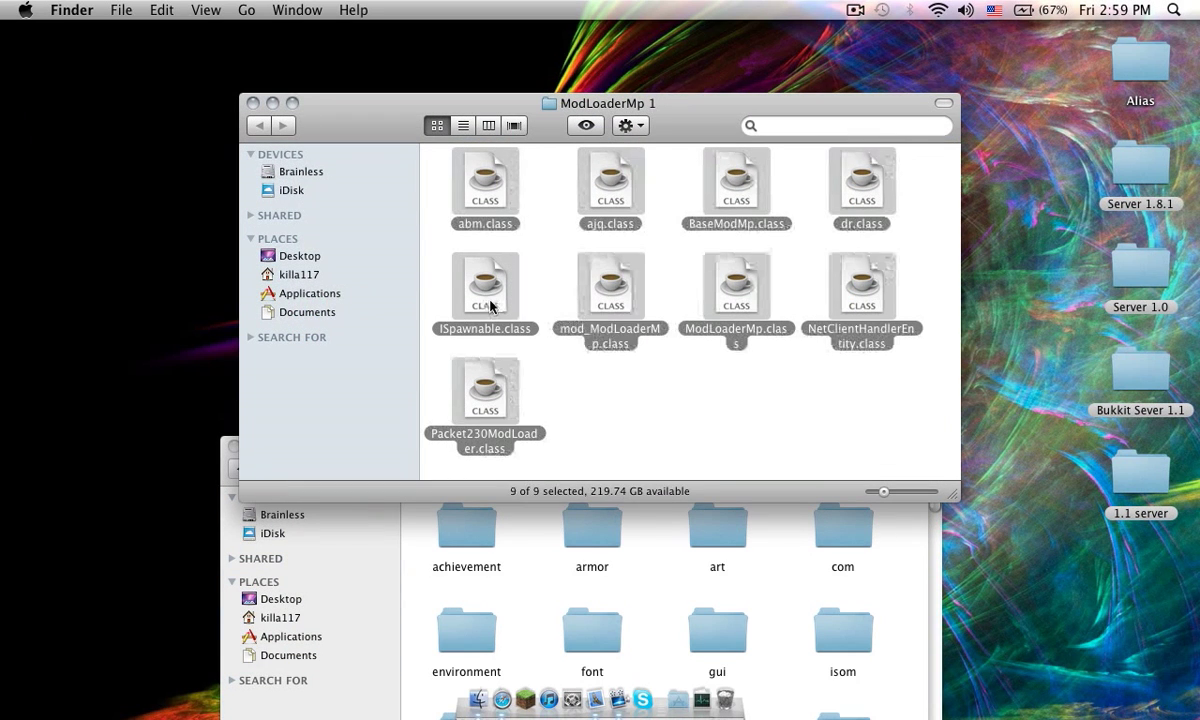
right_click(490, 305)
click(571, 505)
Paste the ModLoaderMp files into the minecraft.jar folder, replacing all existing items, and close the ModLoaderMp 1 window.
right_click(686, 593)
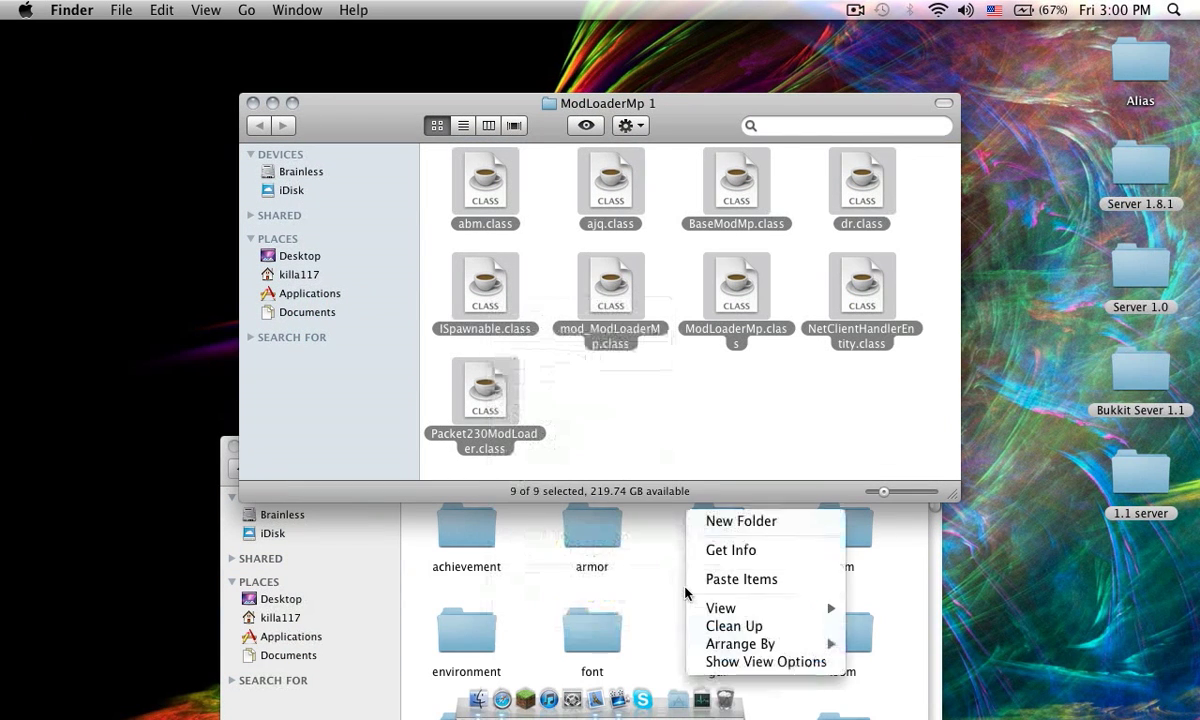
click(741, 579)
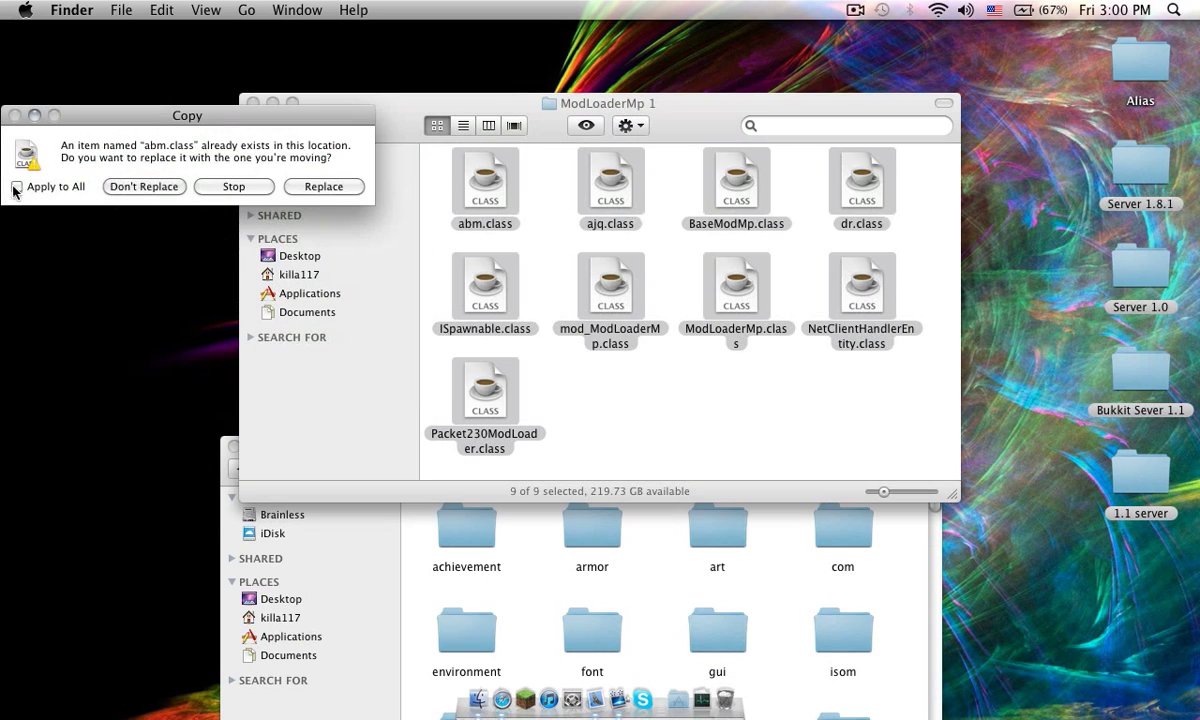
click(322, 187)
click(253, 102)
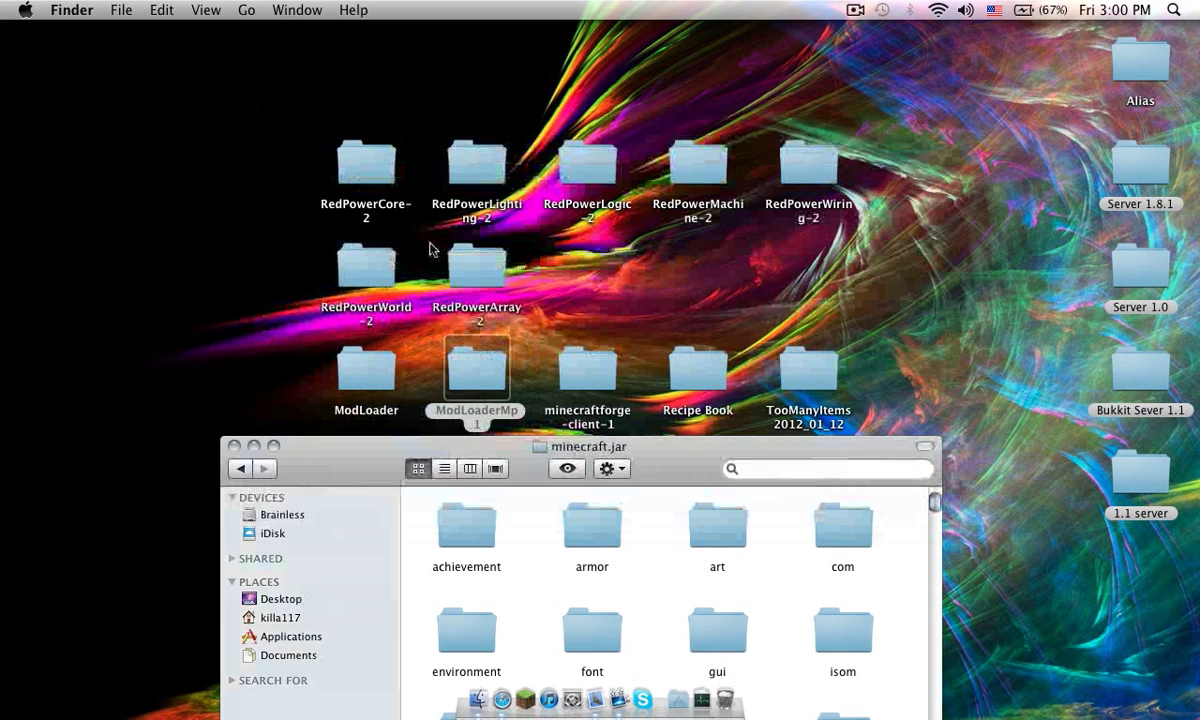
Copy all items from the minecraftforge-client-1 folder and close its window.
double_click(589, 372)
click(485, 226)
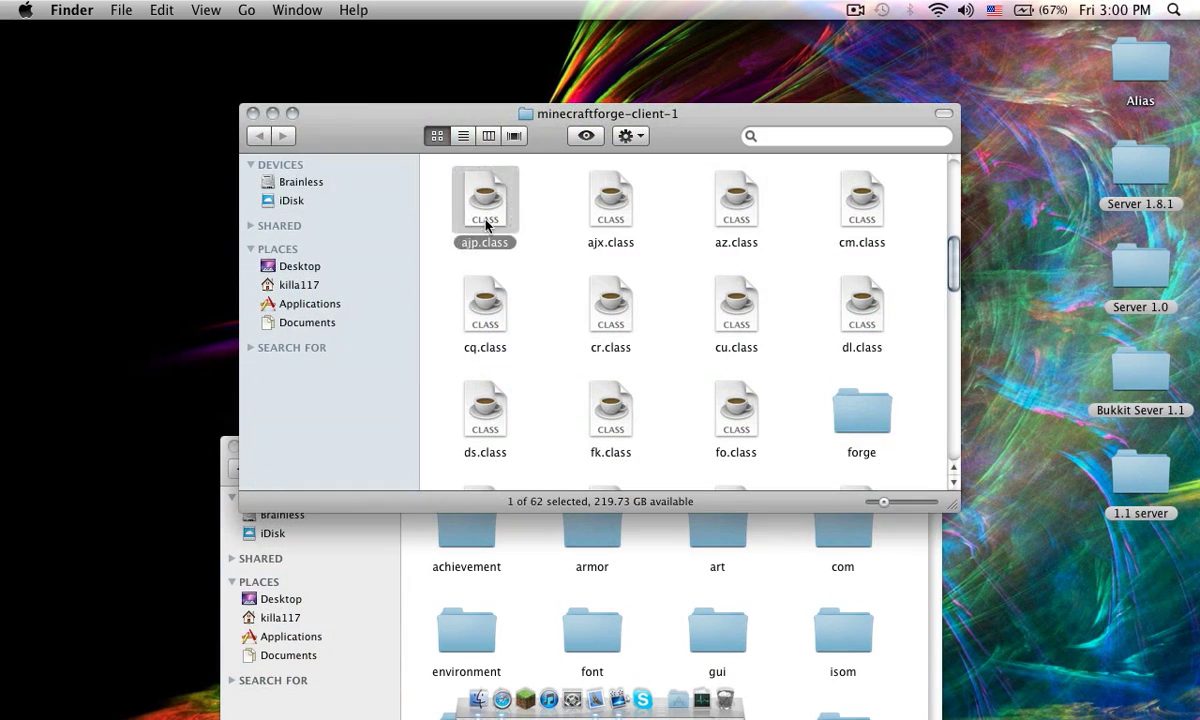
key(super+a)
right_click(485, 226)
click(556, 498)
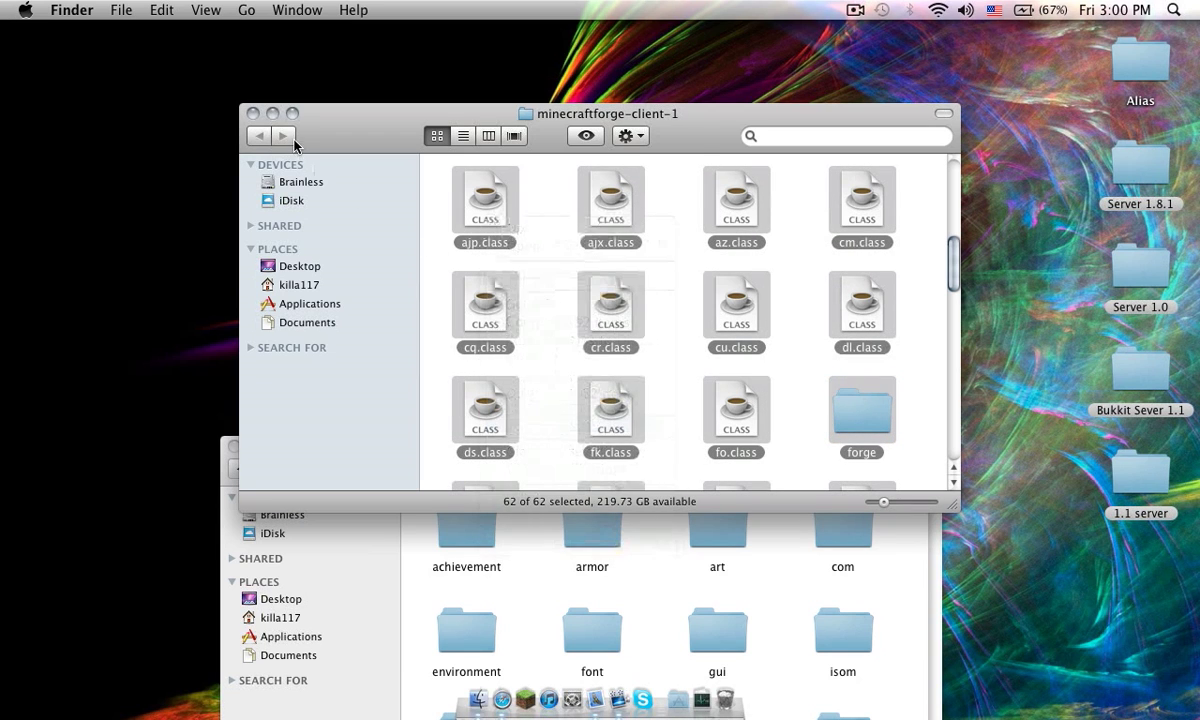
click(253, 113)
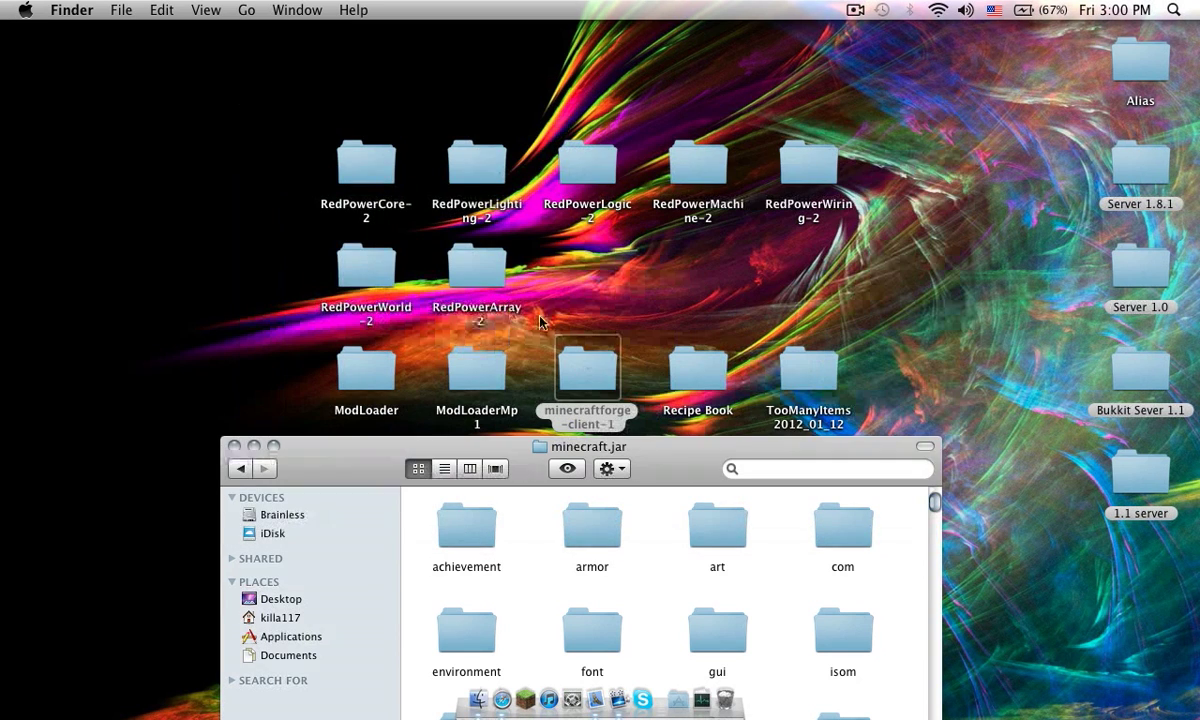
drag(882, 370, 333, 372)
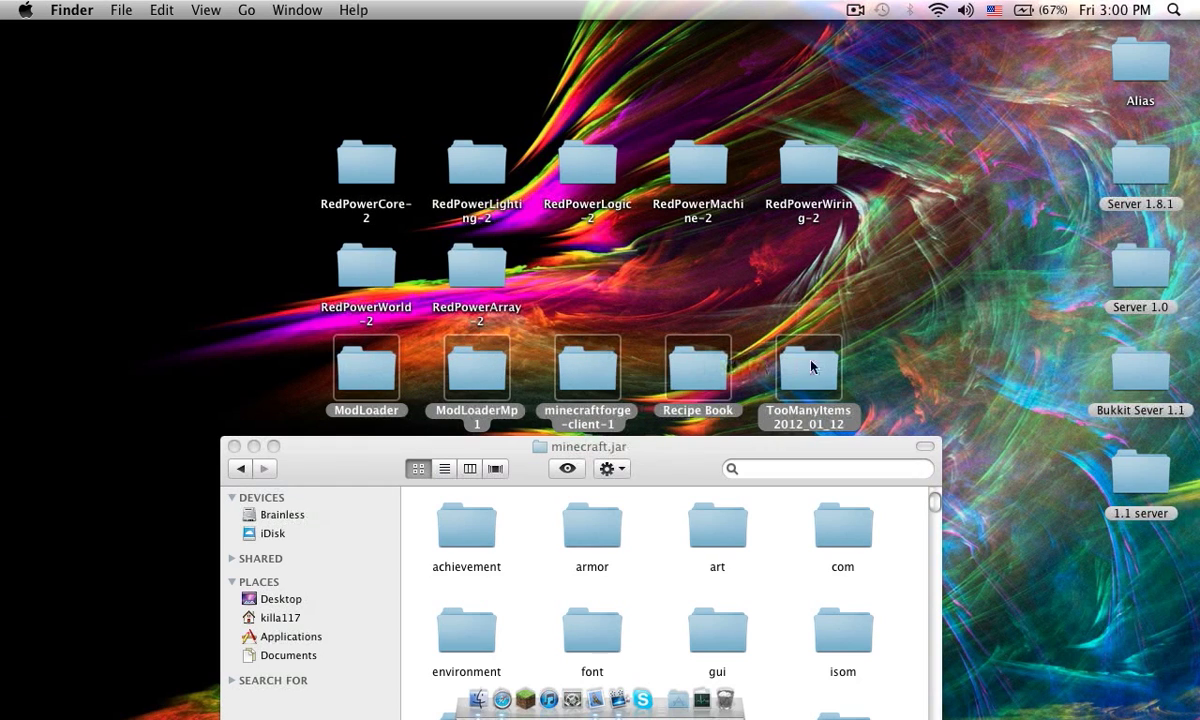
drag(233, 87, 244, 140)
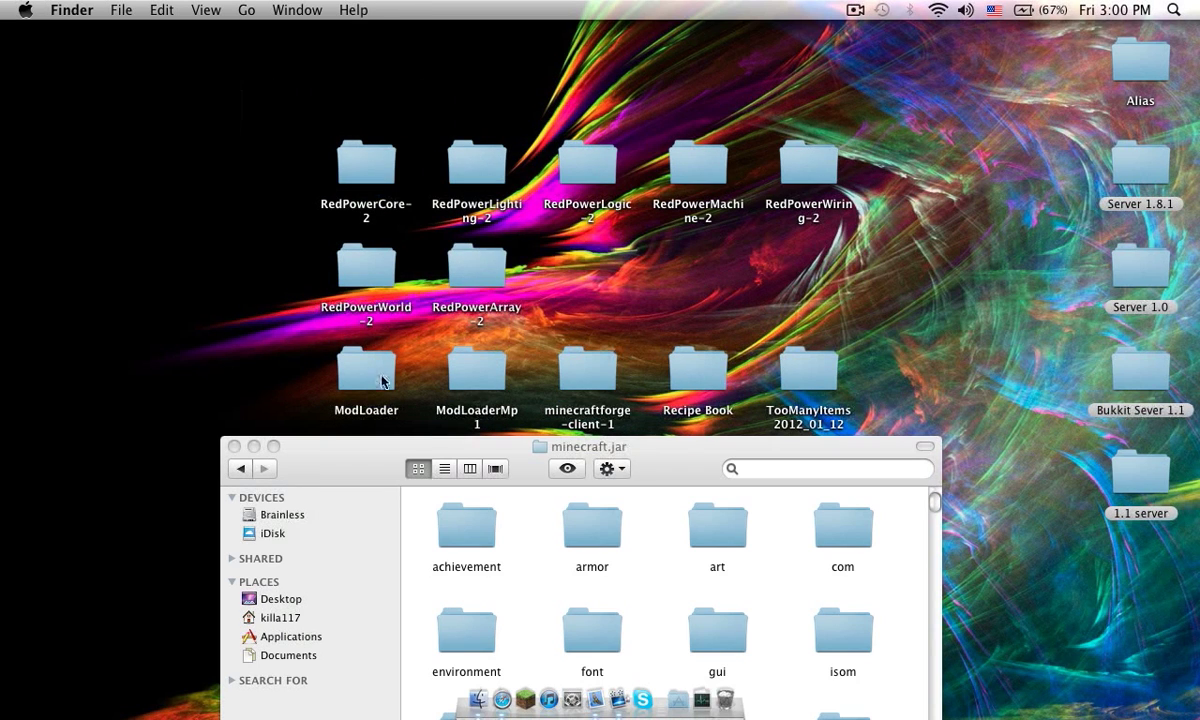
Paste the Minecraft Forge items into the minecraft.jar folder, replacing all existing items.
right_click(676, 501)
click(672, 578)
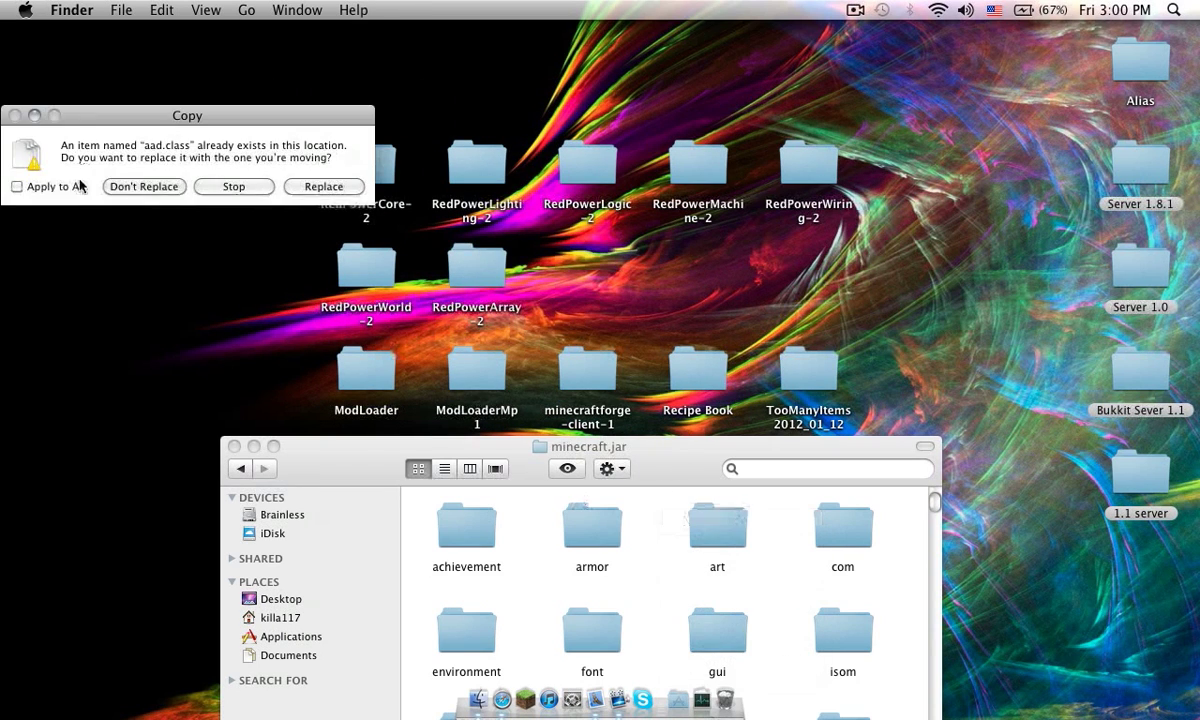
click(18, 187)
click(302, 187)
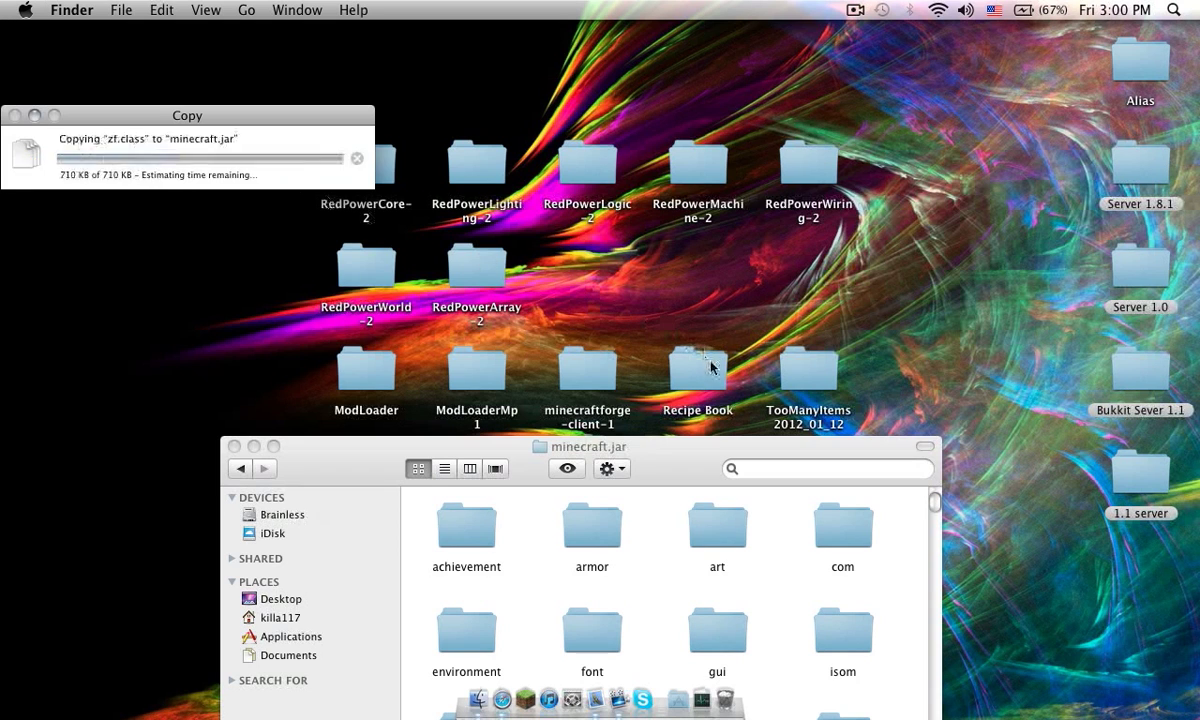
Copy all five class files from the Recipe Book folder into the minecraft.jar folder and close the Recipe Book window.
double_click(690, 358)
drag(803, 368, 436, 205)
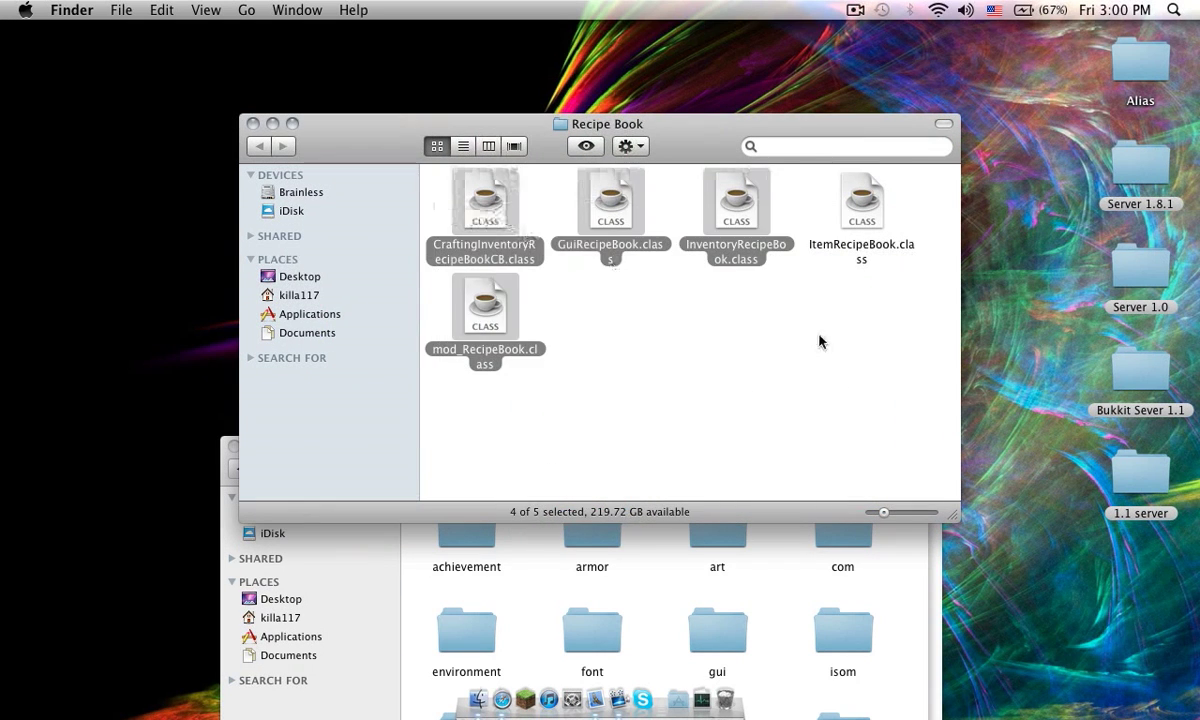
drag(820, 340, 488, 197)
right_click(488, 197)
click(575, 400)
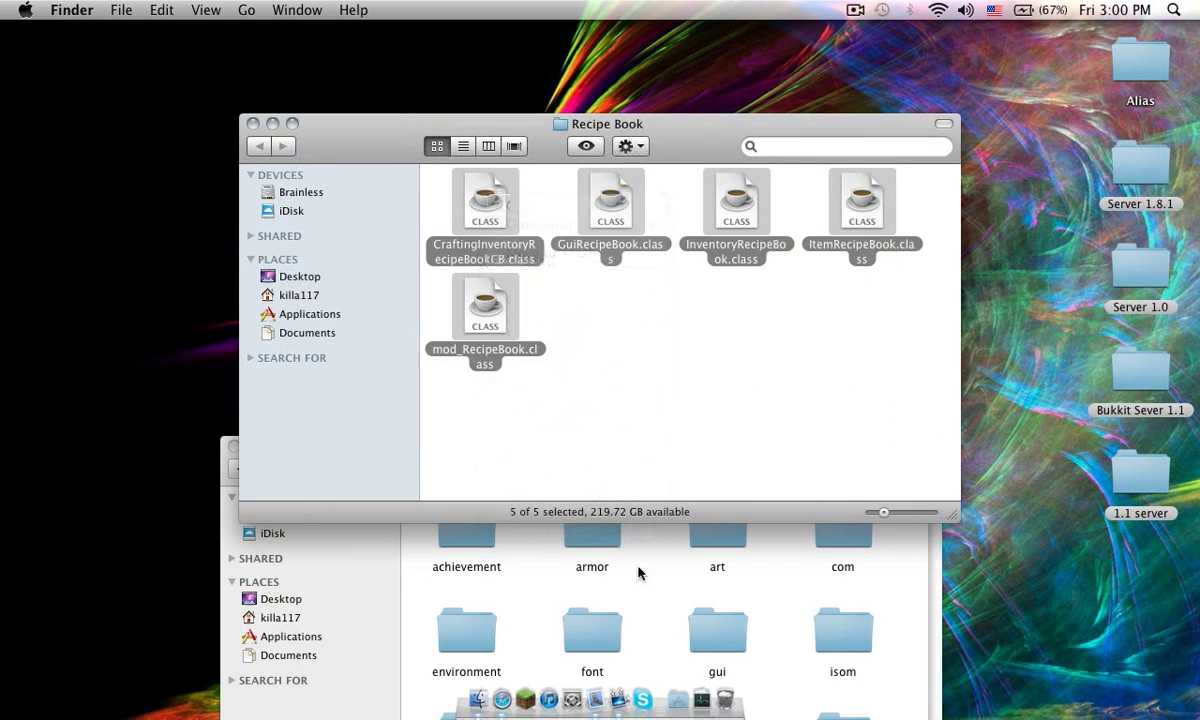
right_click(648, 575)
click(699, 576)
click(253, 123)
Copy all items from the TooManyItems2012_01_12 folder into the minecraft.jar folder, closing the TooManyItems window.
double_click(805, 365)
click(483, 232)
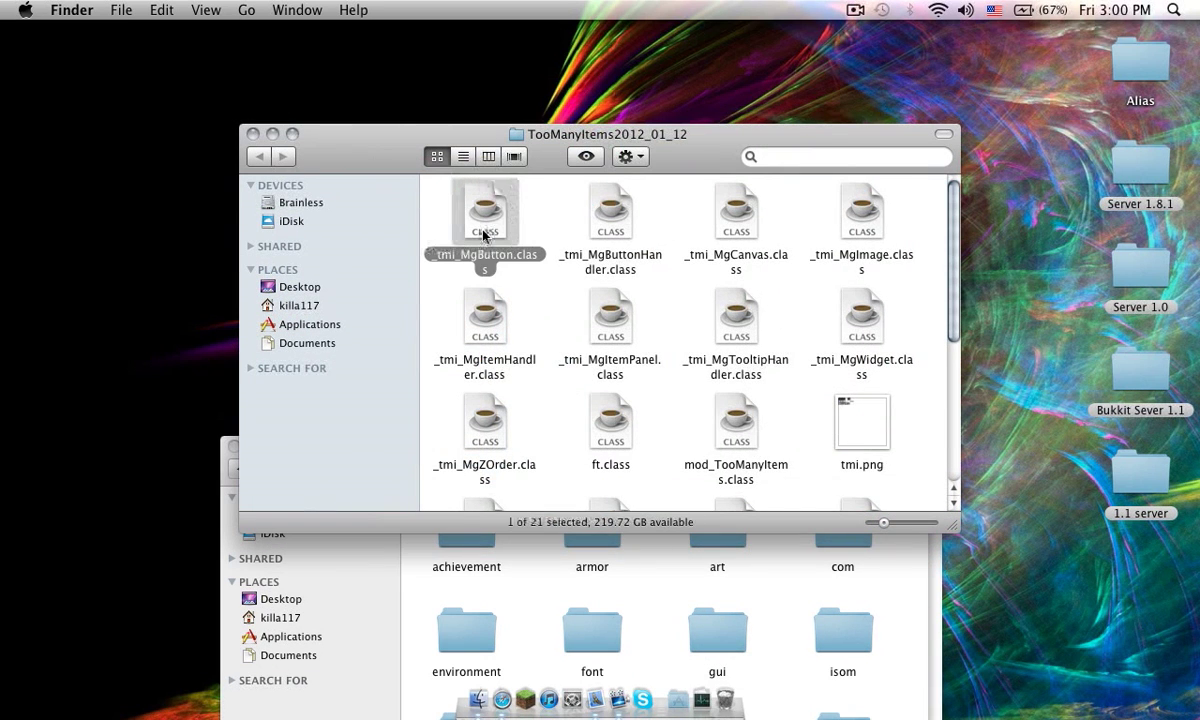
key(super+a)
right_click(486, 233)
click(620, 432)
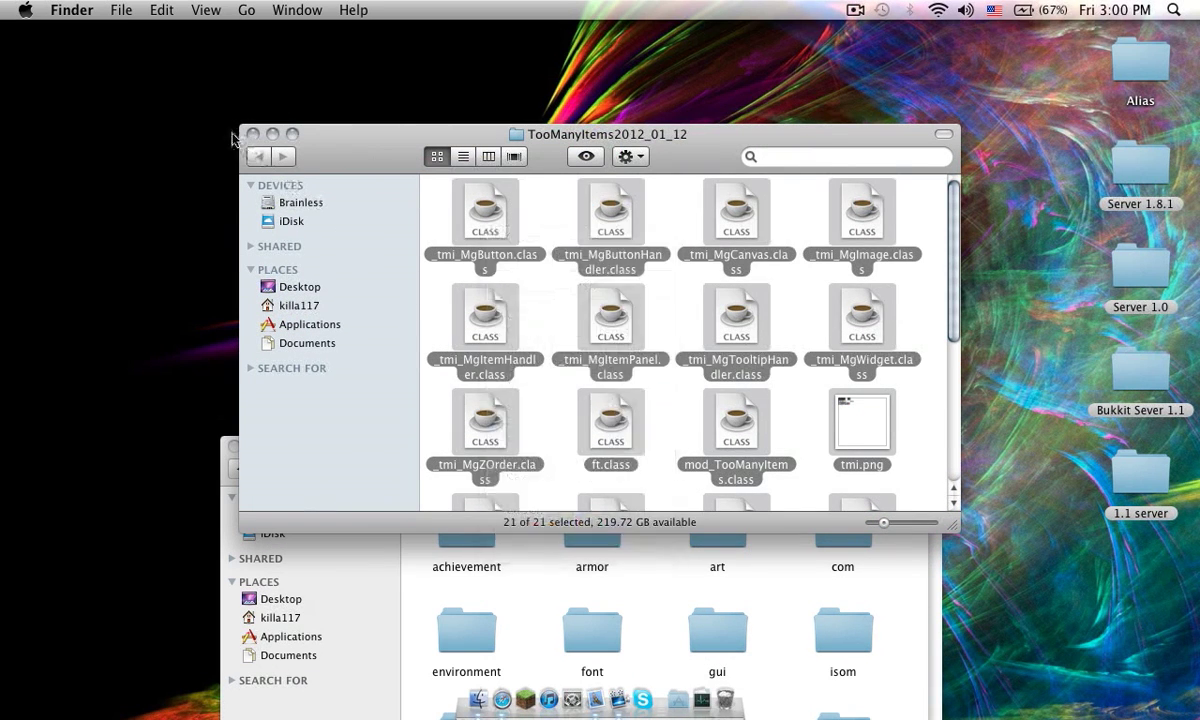
click(253, 133)
right_click(652, 510)
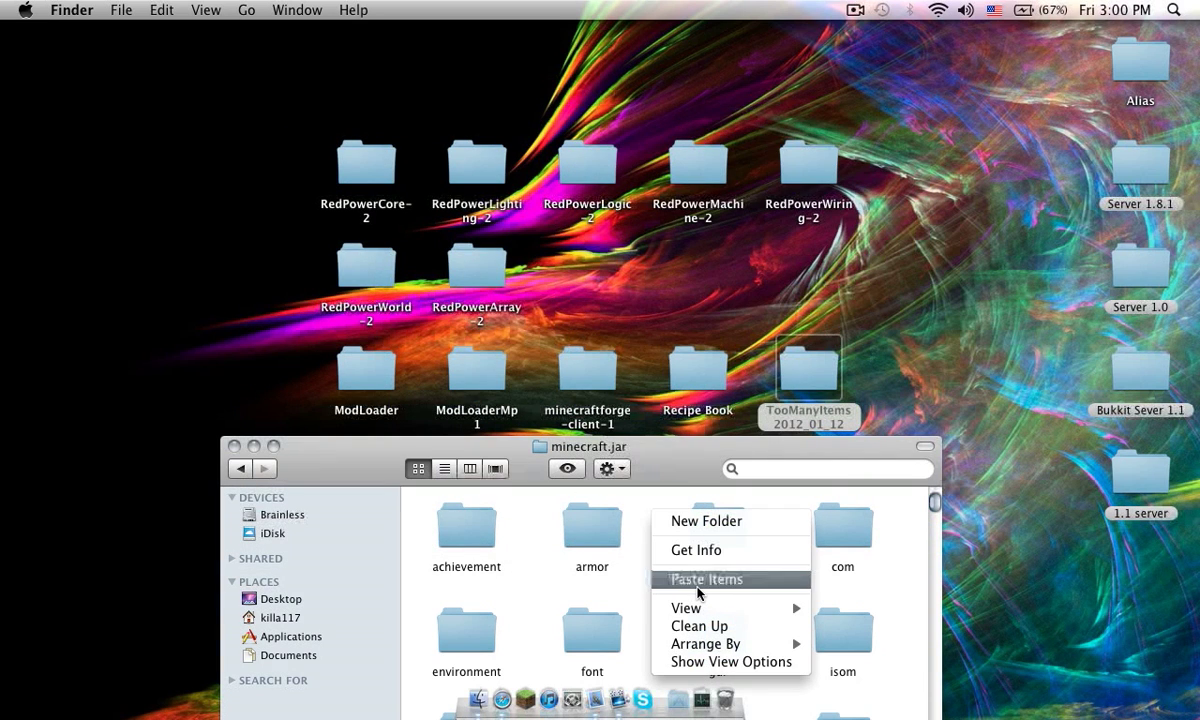
click(697, 586)
click(316, 187)
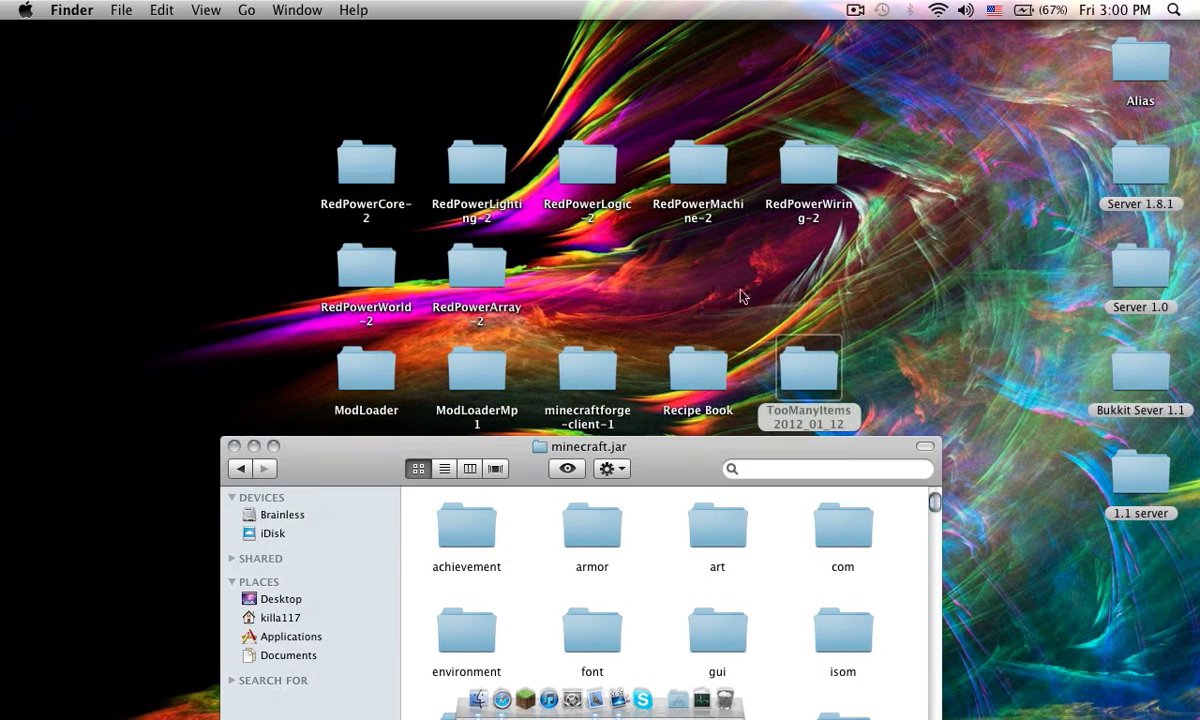
click(738, 293)
Move the minecraft.jar window higher on the desktop and go back to the parent minecraft folder.
drag(648, 470, 594, 55)
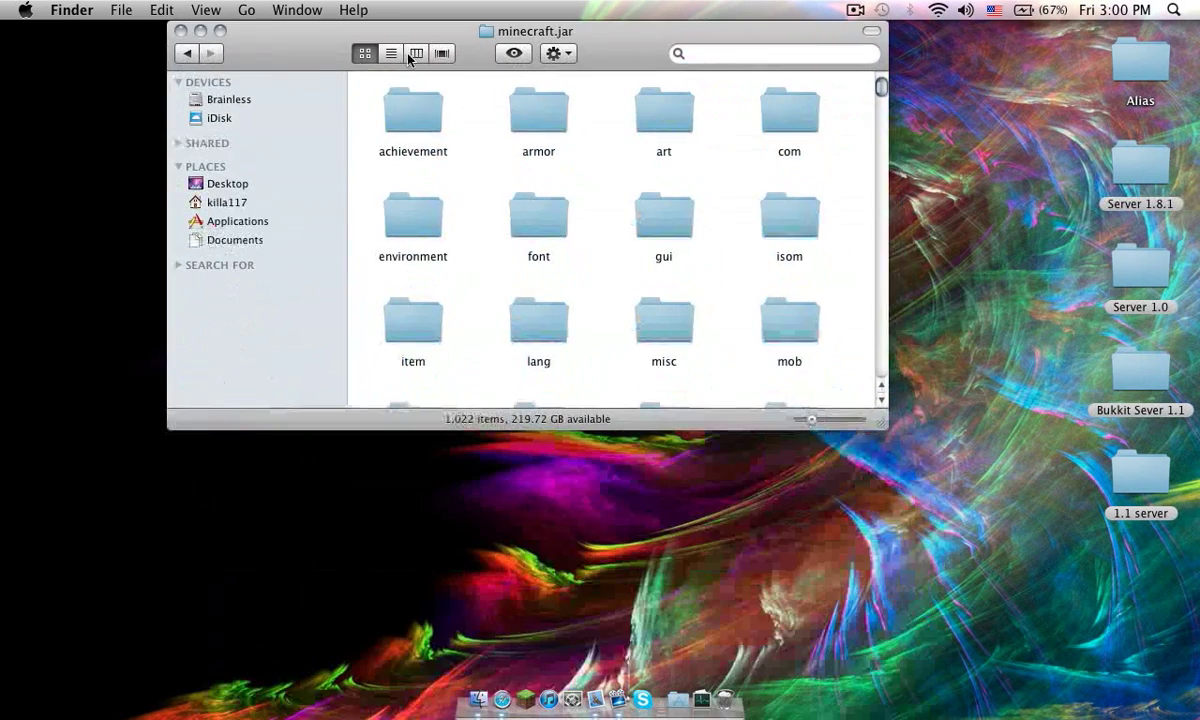
click(185, 55)
click(185, 55)
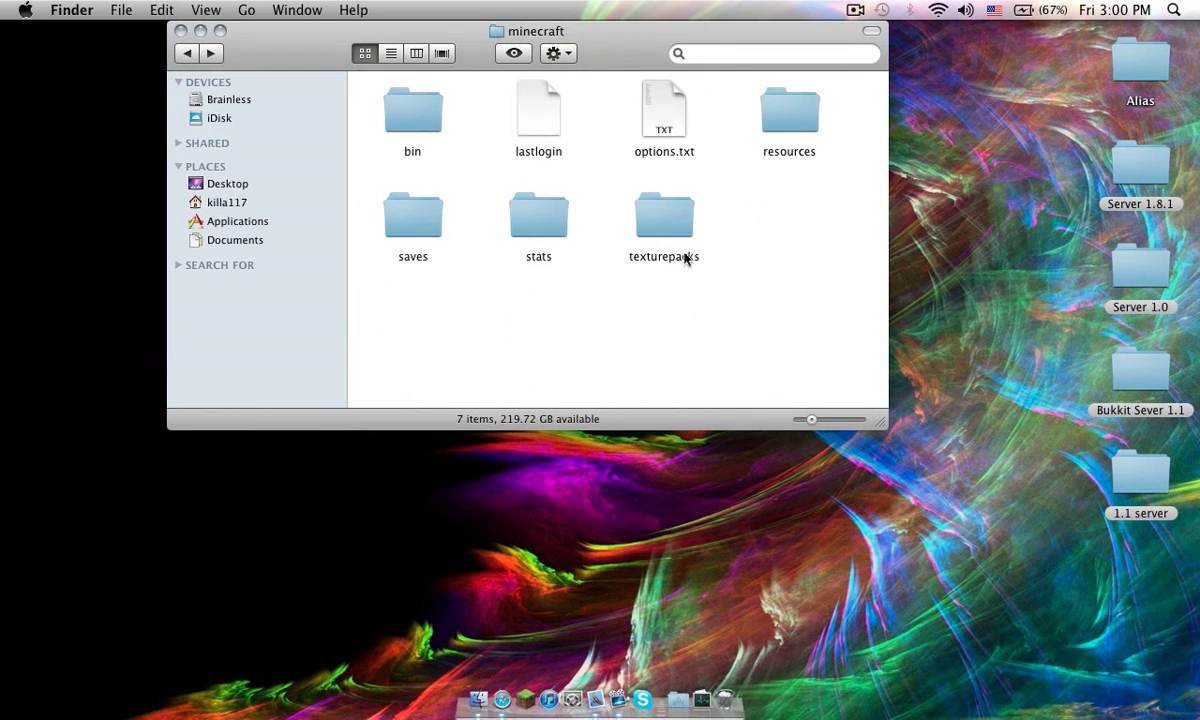
Launch Minecraft, log in with the saved account, and close the game once its main menu has loaded.
click(525, 699)
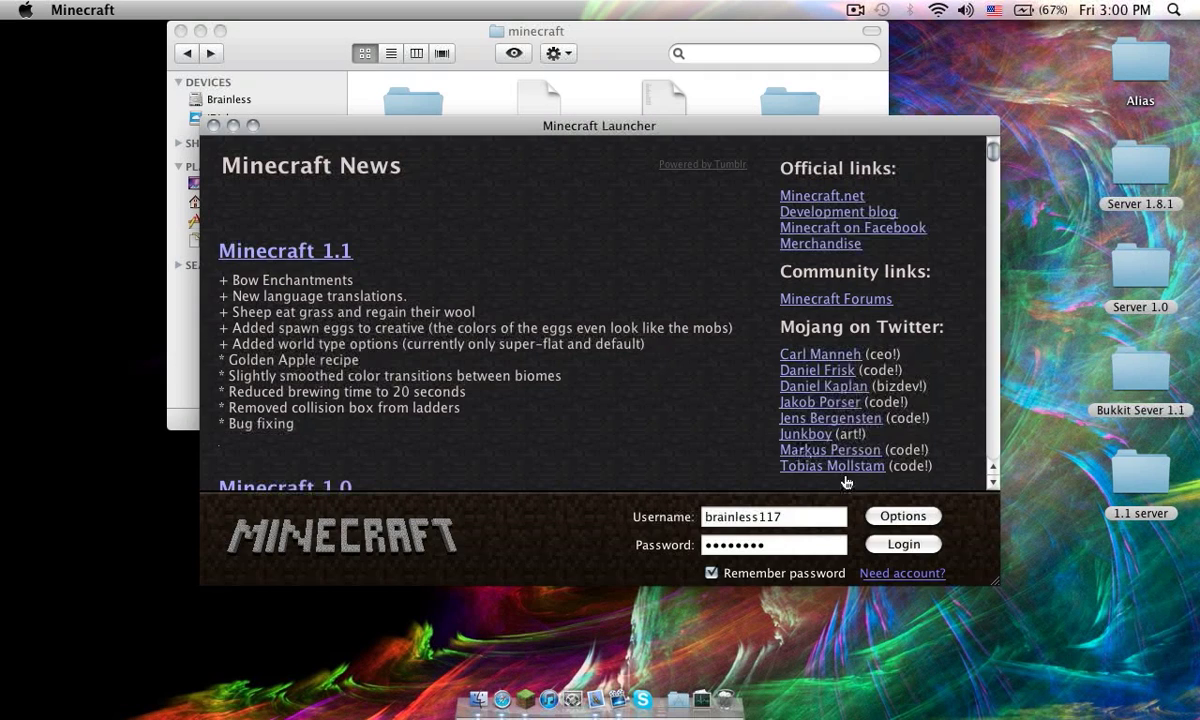
click(870, 543)
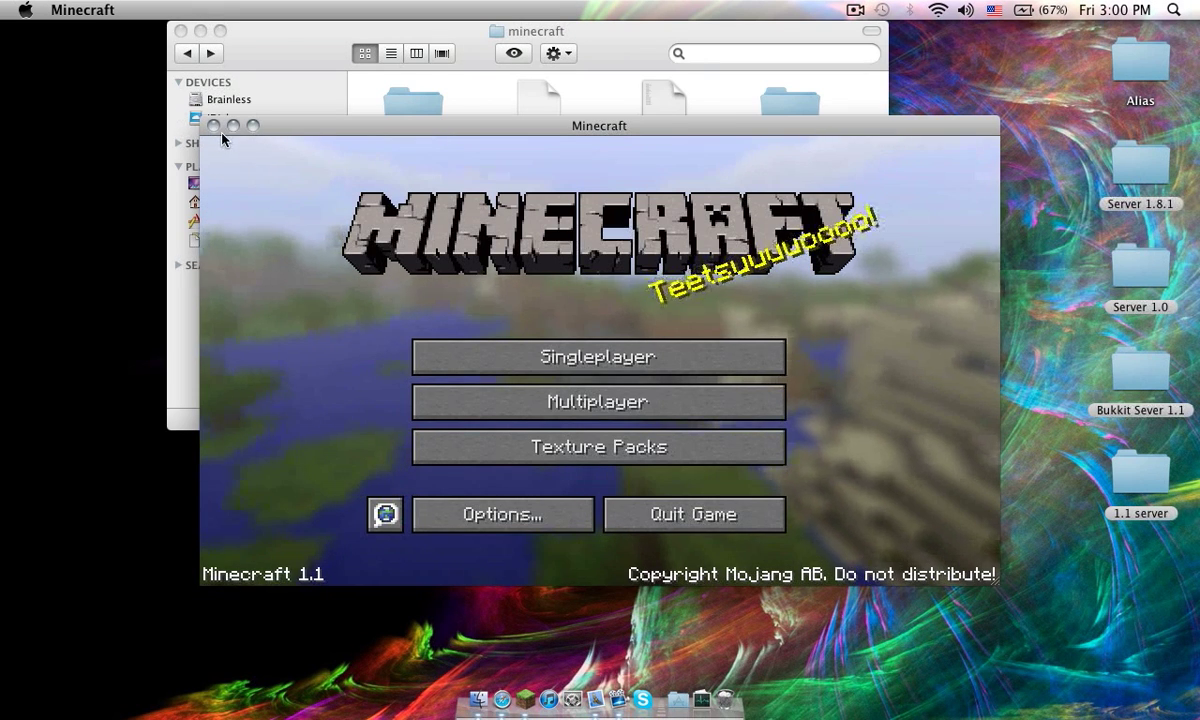
click(213, 125)
Open the mods folder in the minecraft folder and copy the seven RedPower folders from the desktop into it.
click(660, 330)
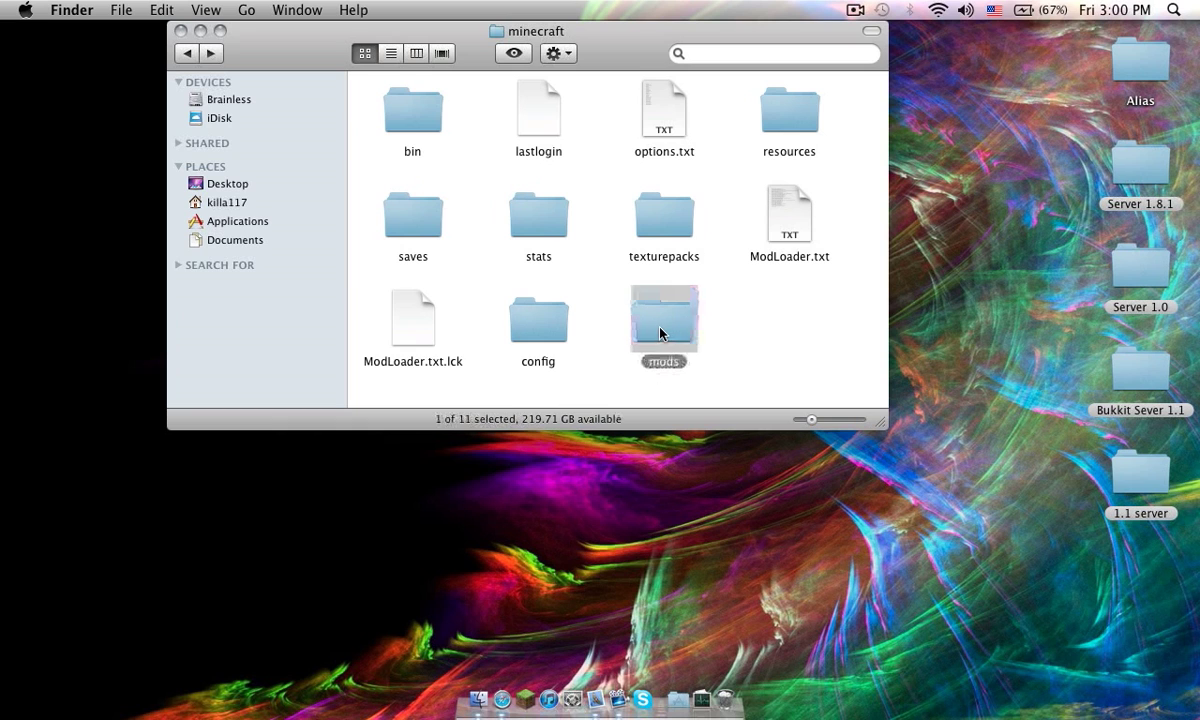
double_click(660, 330)
drag(605, 78, 629, 397)
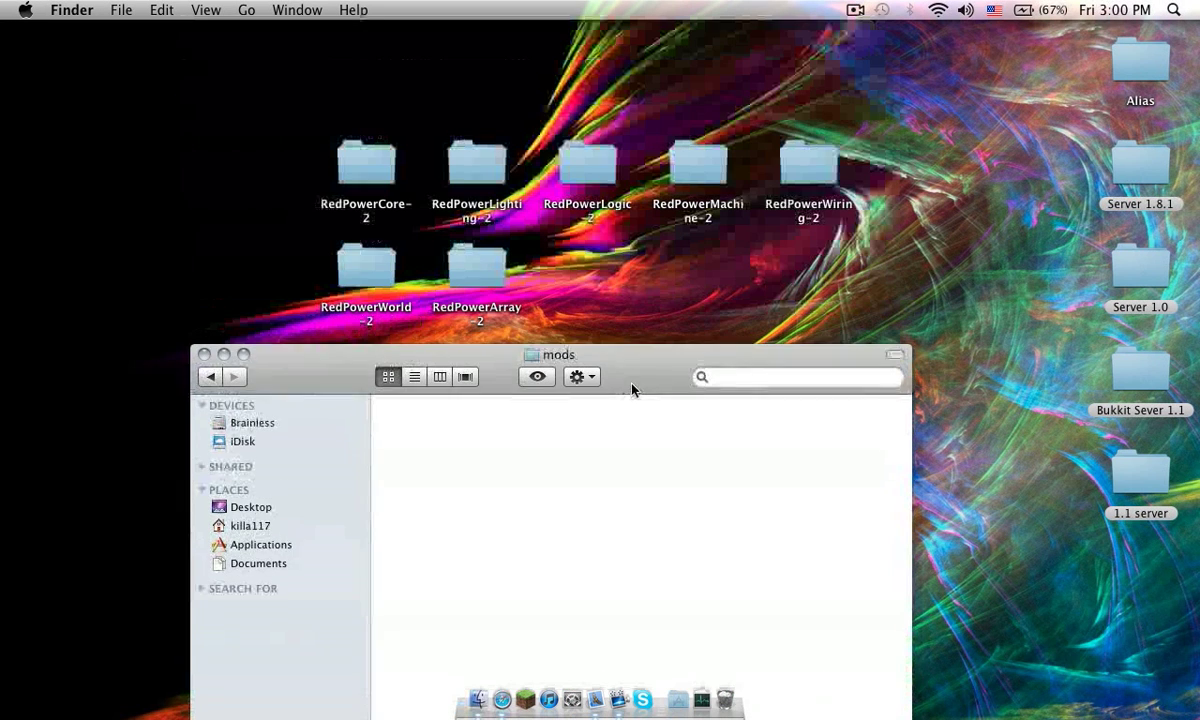
drag(262, 91, 843, 270)
right_click(815, 178)
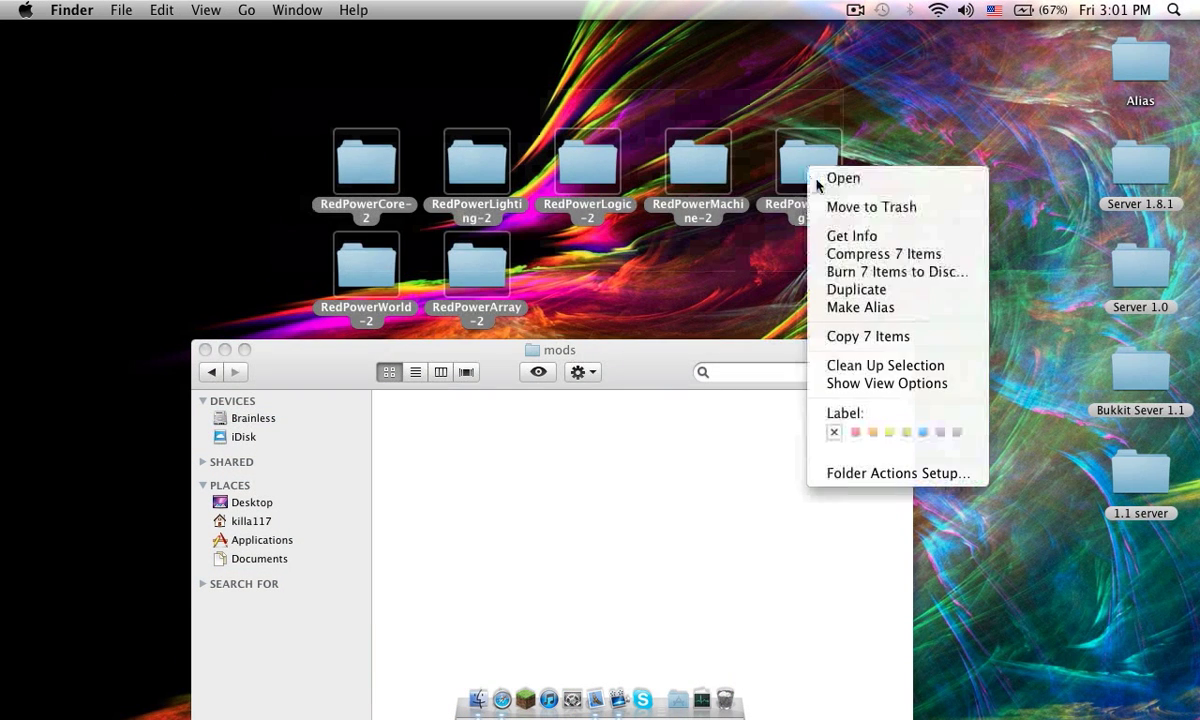
click(830, 333)
right_click(723, 510)
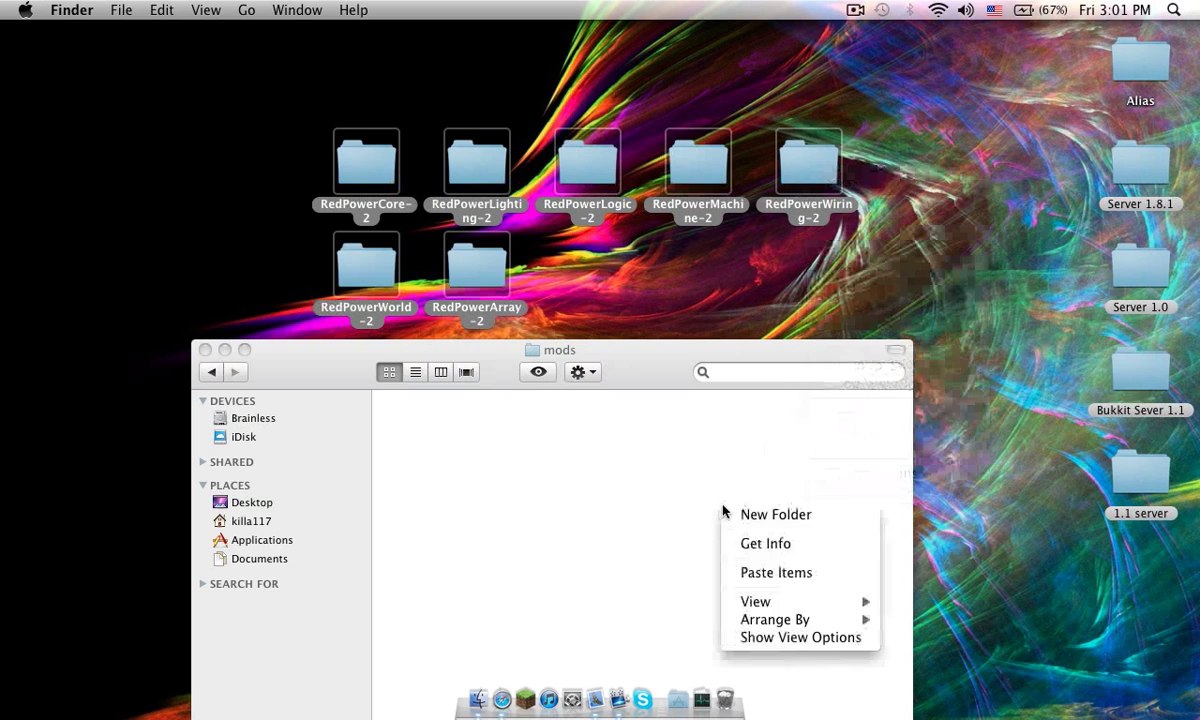
click(765, 572)
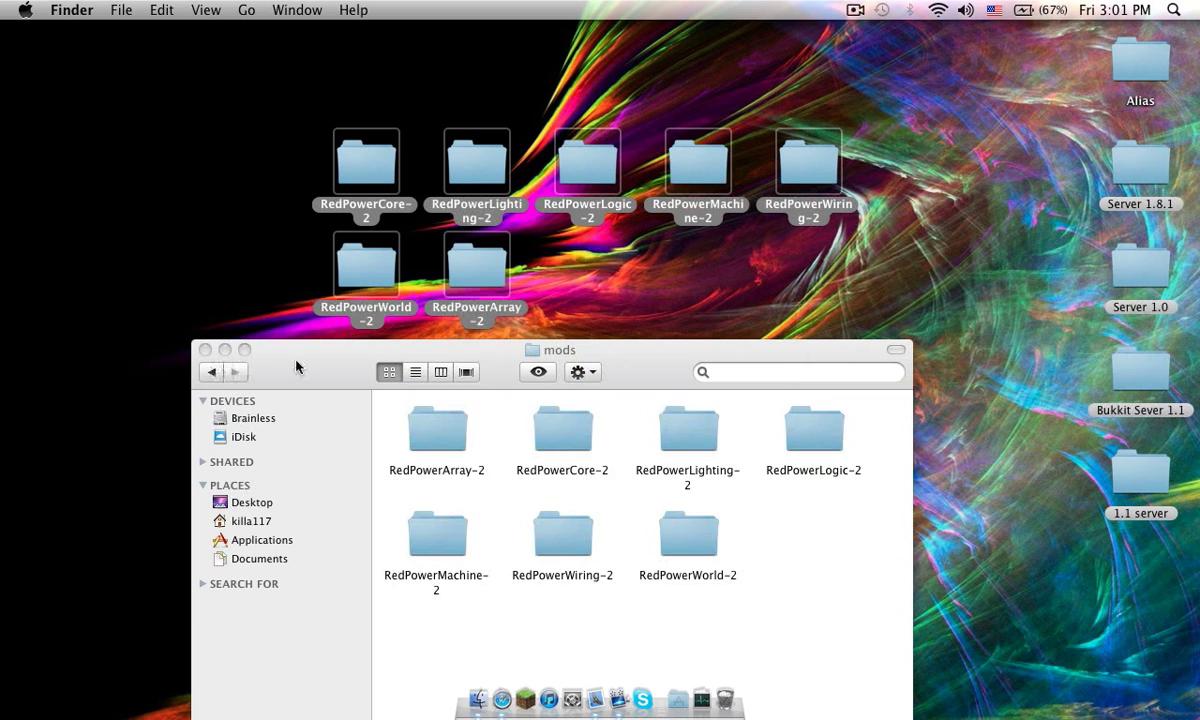
Move the mods window clear of the desktop folders, return to the minecraft folder and open the Minecraft launcher.
drag(296, 367, 287, 60)
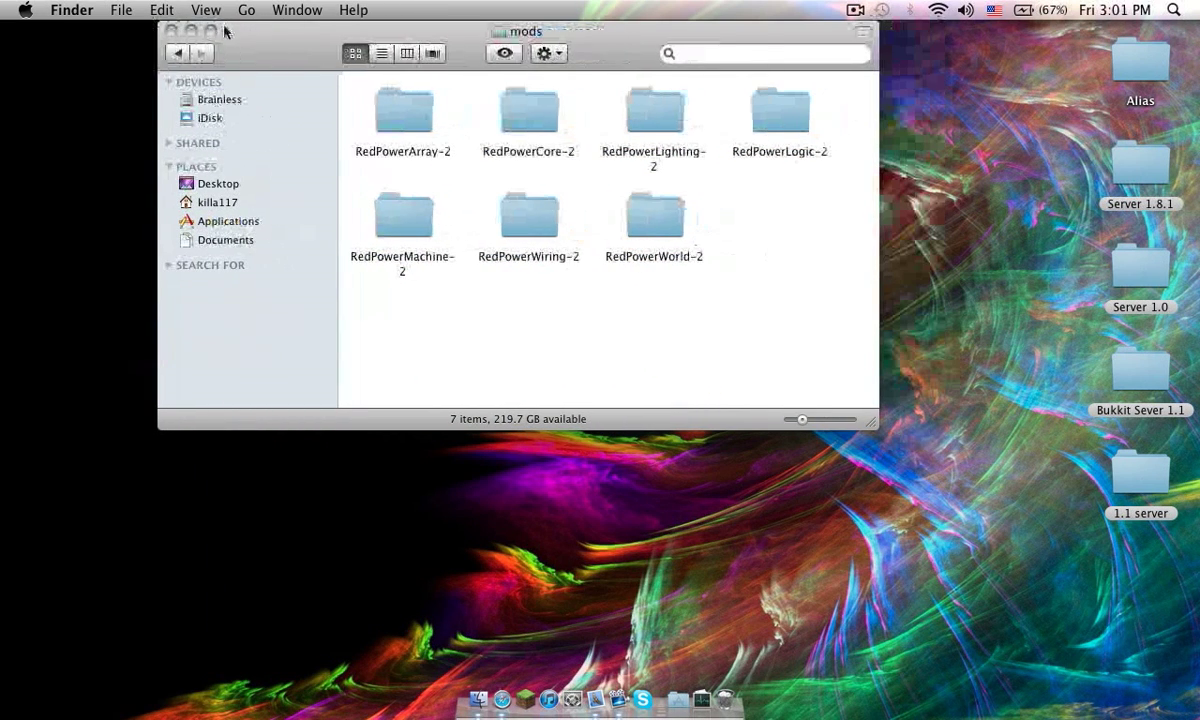
click(176, 54)
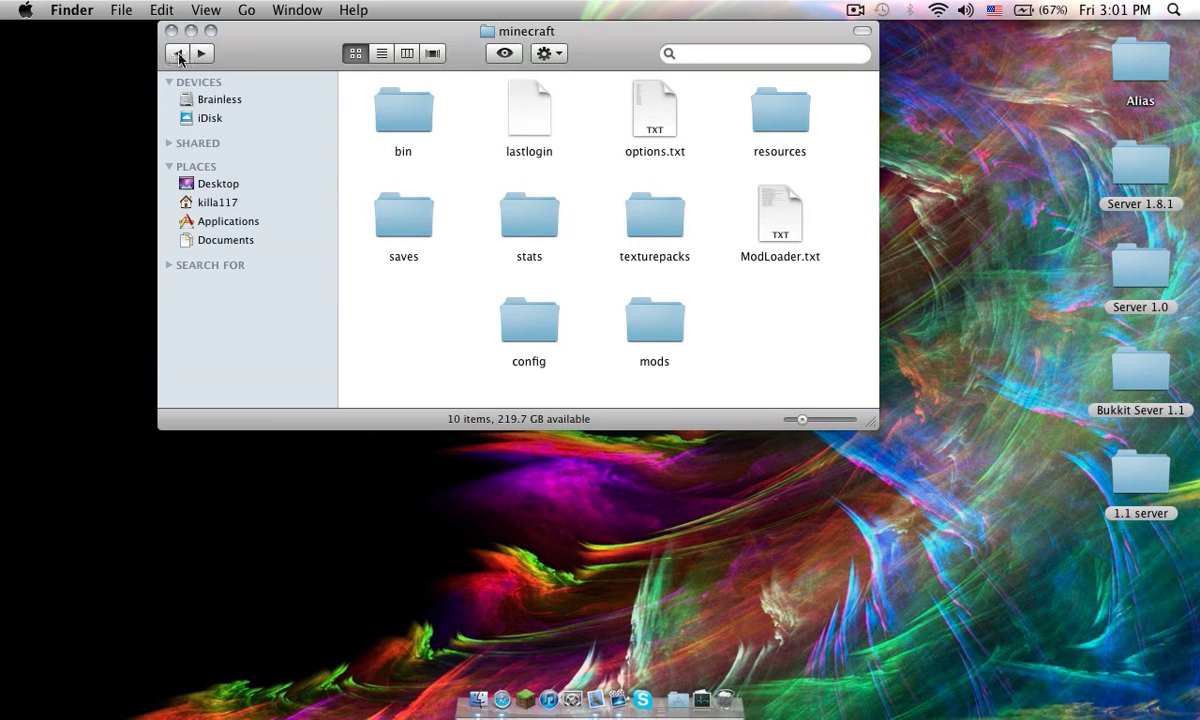
click(523, 702)
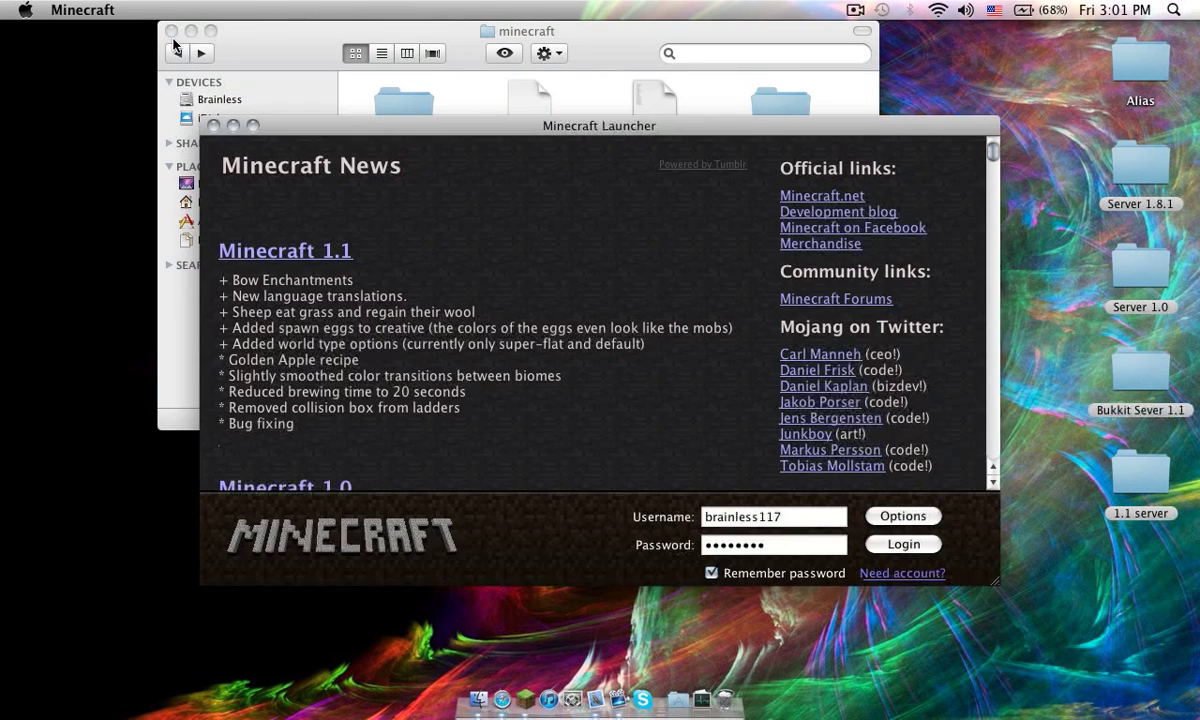
Go up from the minecraft folder to Application Support and locate the minecraft folder there.
click(176, 45)
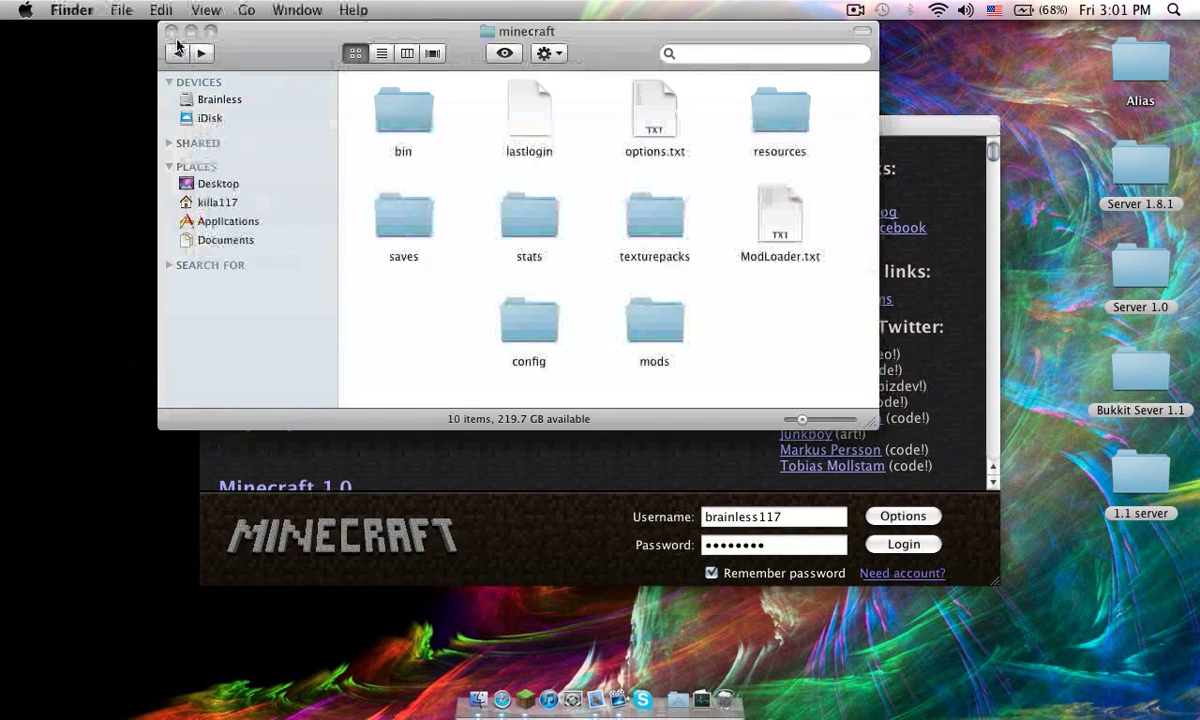
click(176, 53)
click(650, 332)
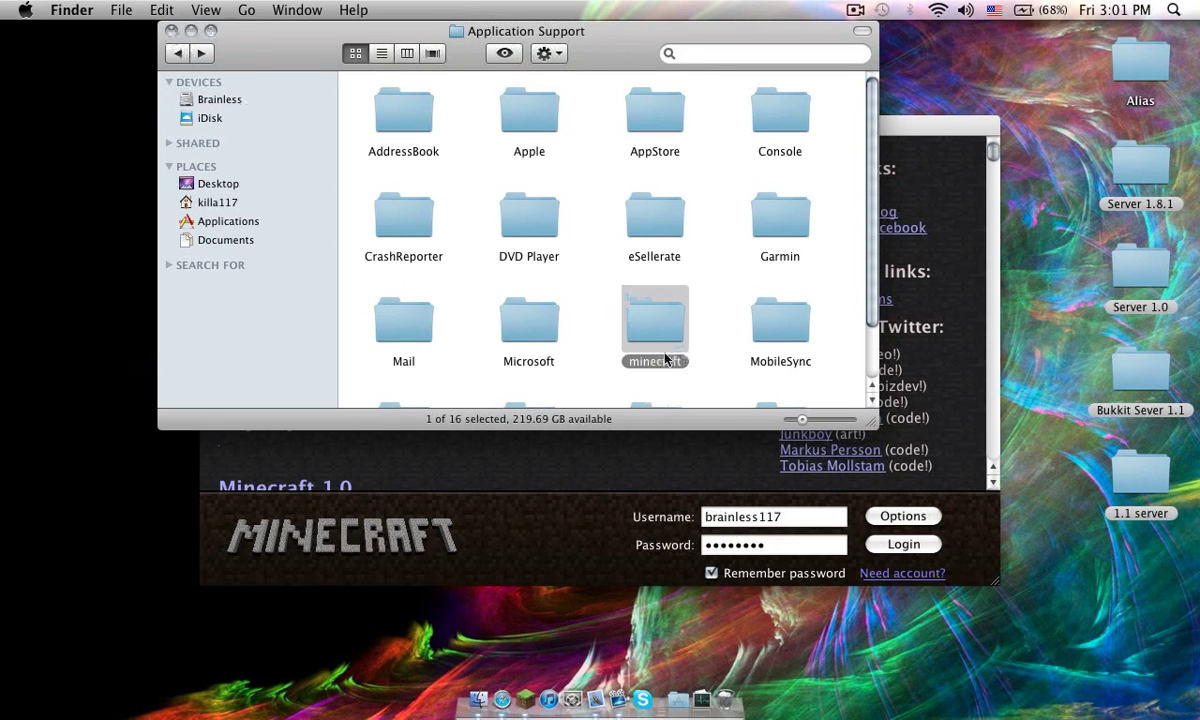
click(781, 278)
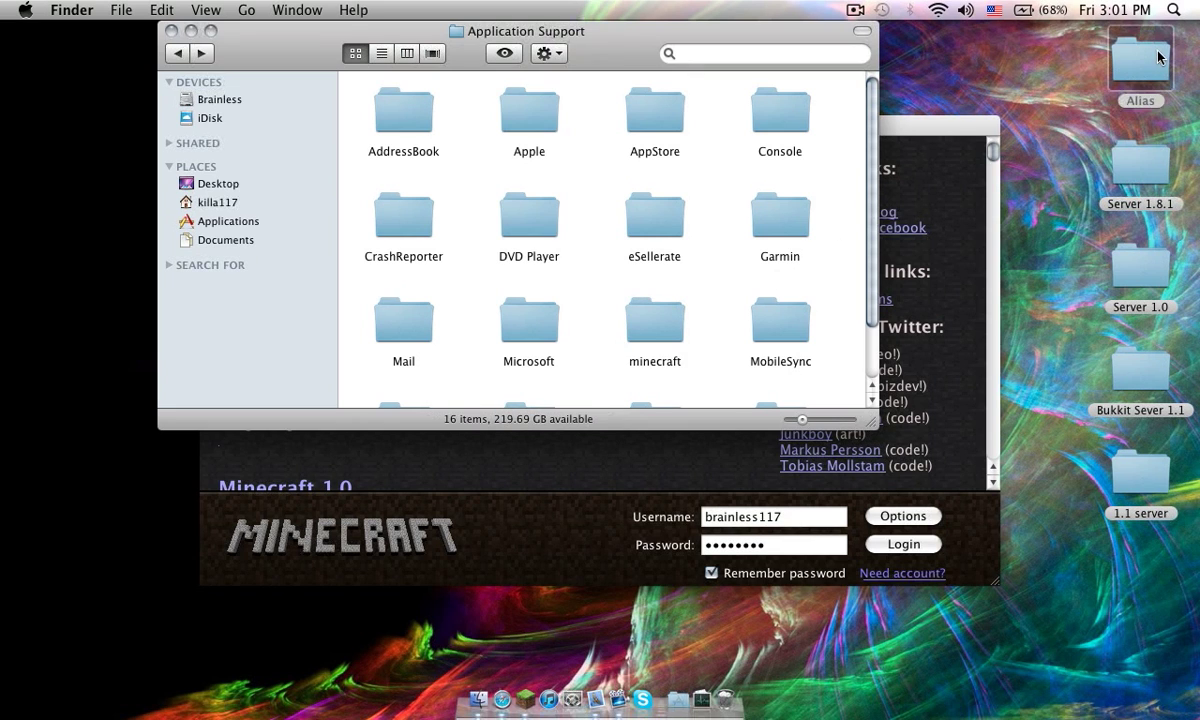
View the minecraft folder stored in the desktop's Alias folder, and close the Alias and Application Support windows.
double_click(1125, 62)
click(515, 466)
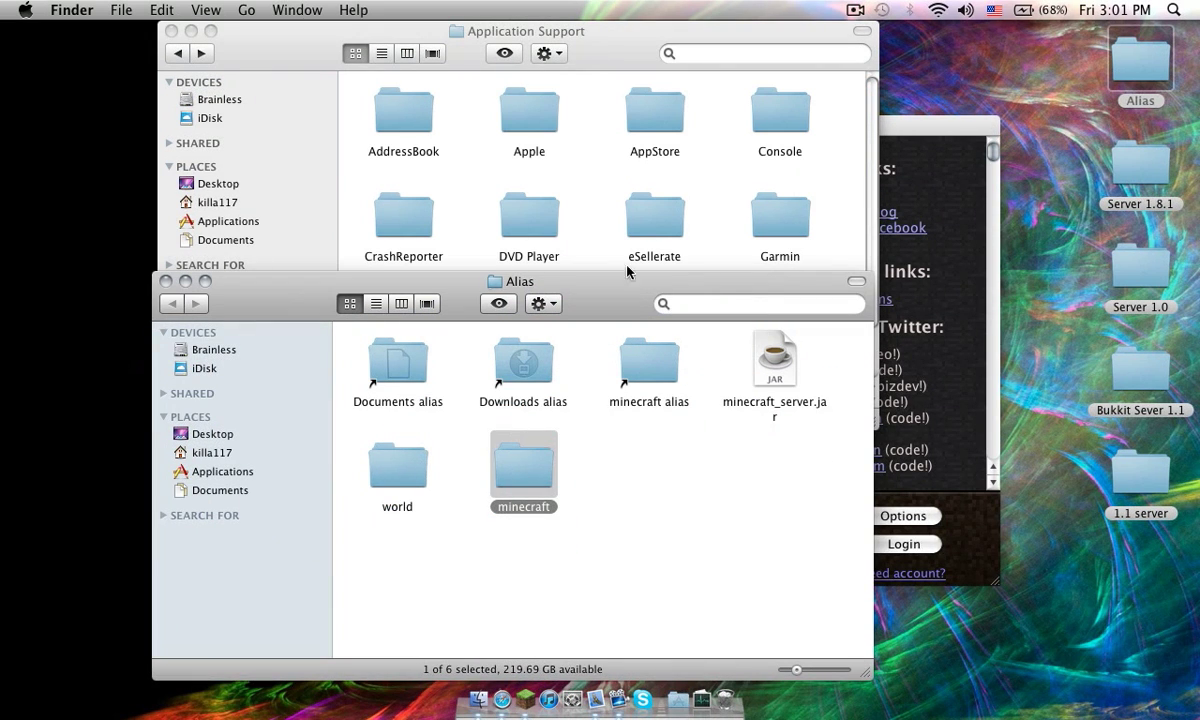
click(167, 281)
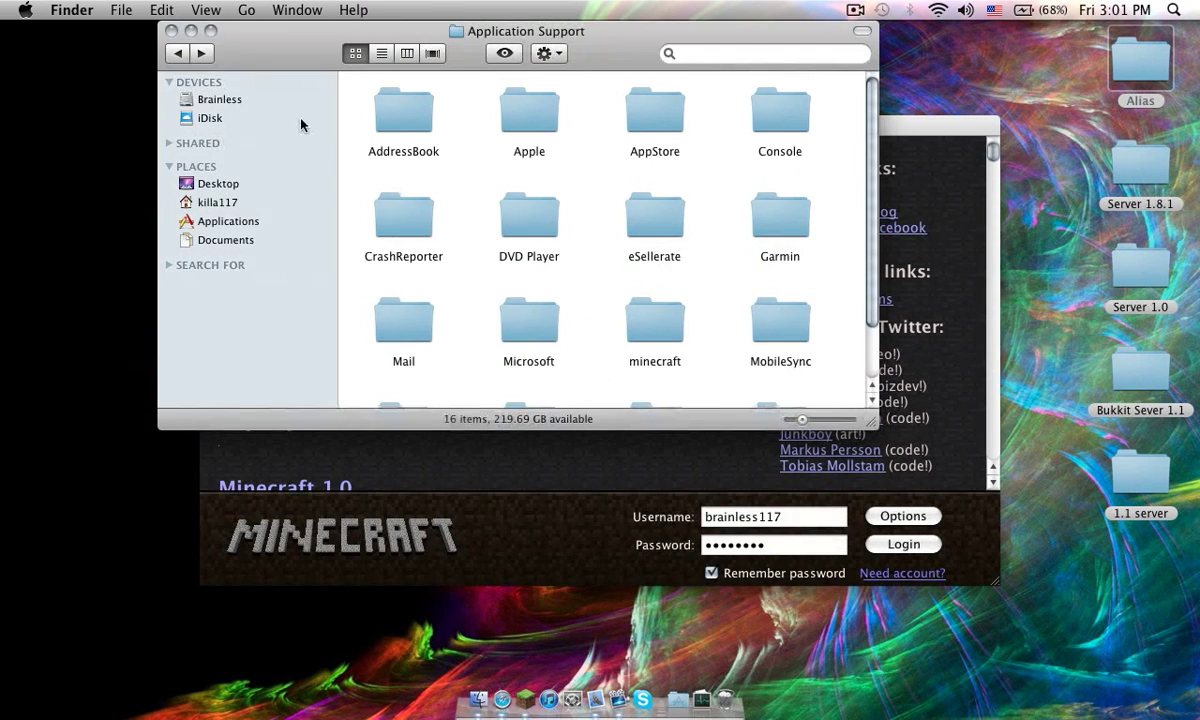
click(172, 32)
Minimize the Minecraft launcher and look over the Alias folder and the mod folders on the desktop.
click(228, 126)
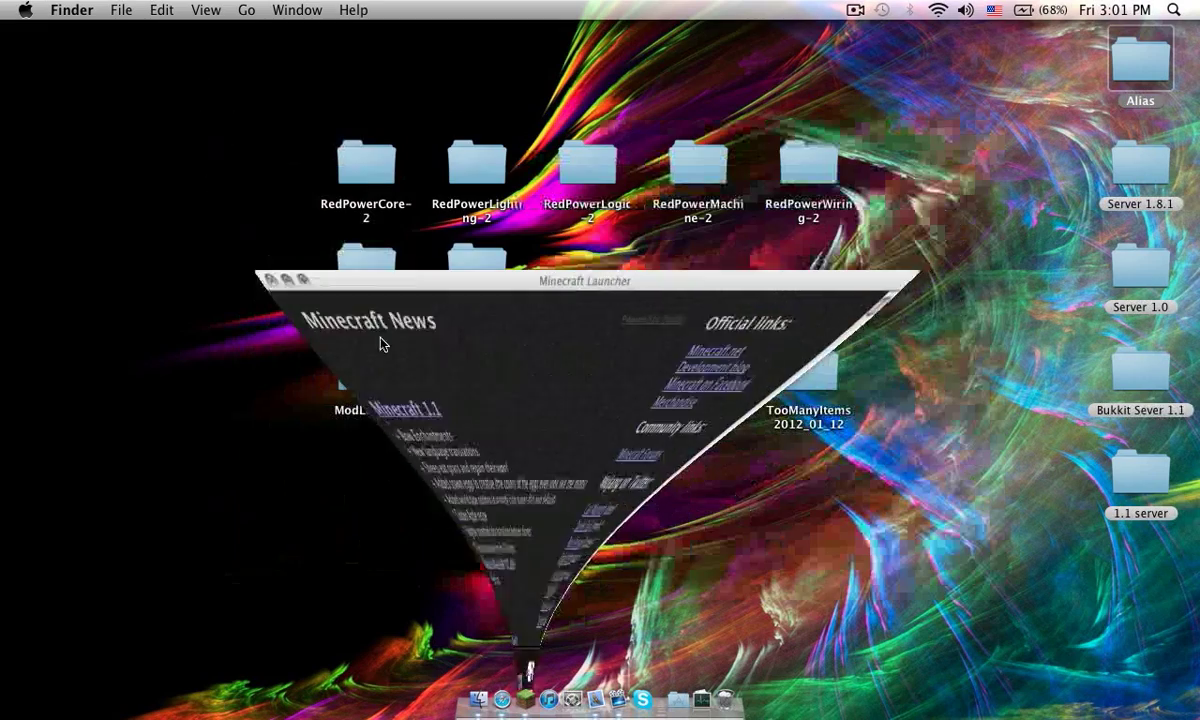
mouse_move(251, 127)
mouse_down()
mouse_move(830, 455)
mouse_move(770, 340)
mouse_move(327, 126)
mouse_move(260, 134)
mouse_up()
click(700, 520)
click(252, 132)
double_click(1128, 69)
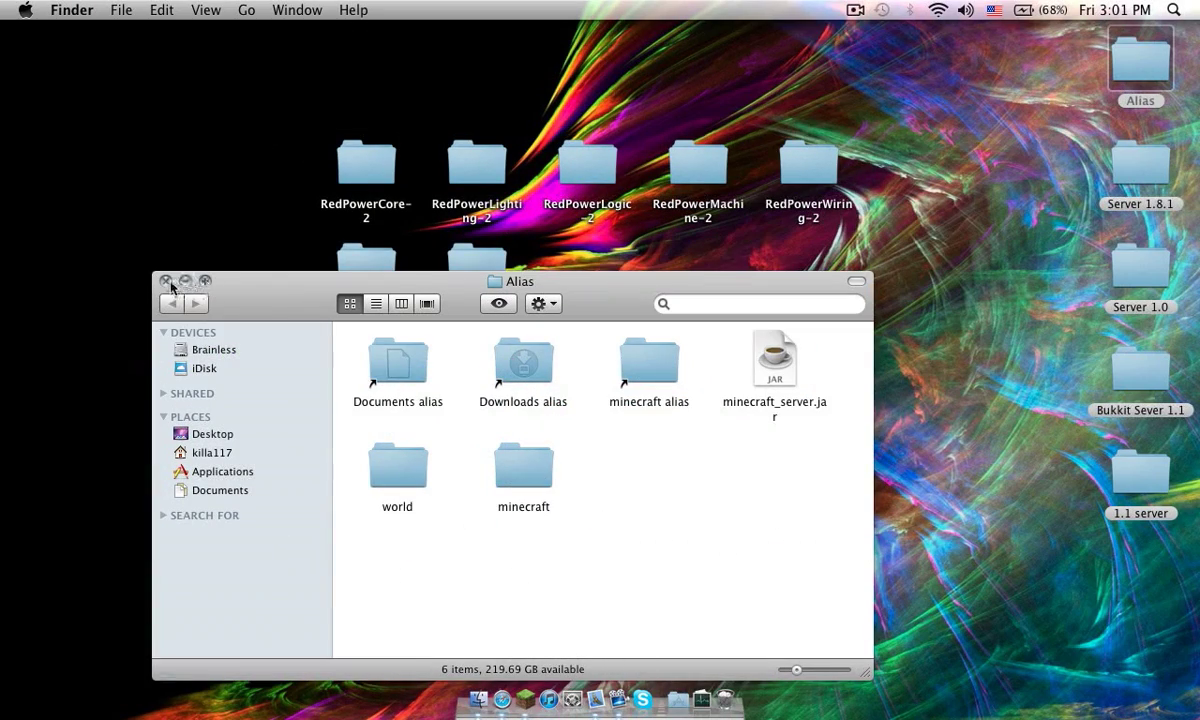
click(166, 281)
drag(230, 107, 1010, 501)
click(961, 479)
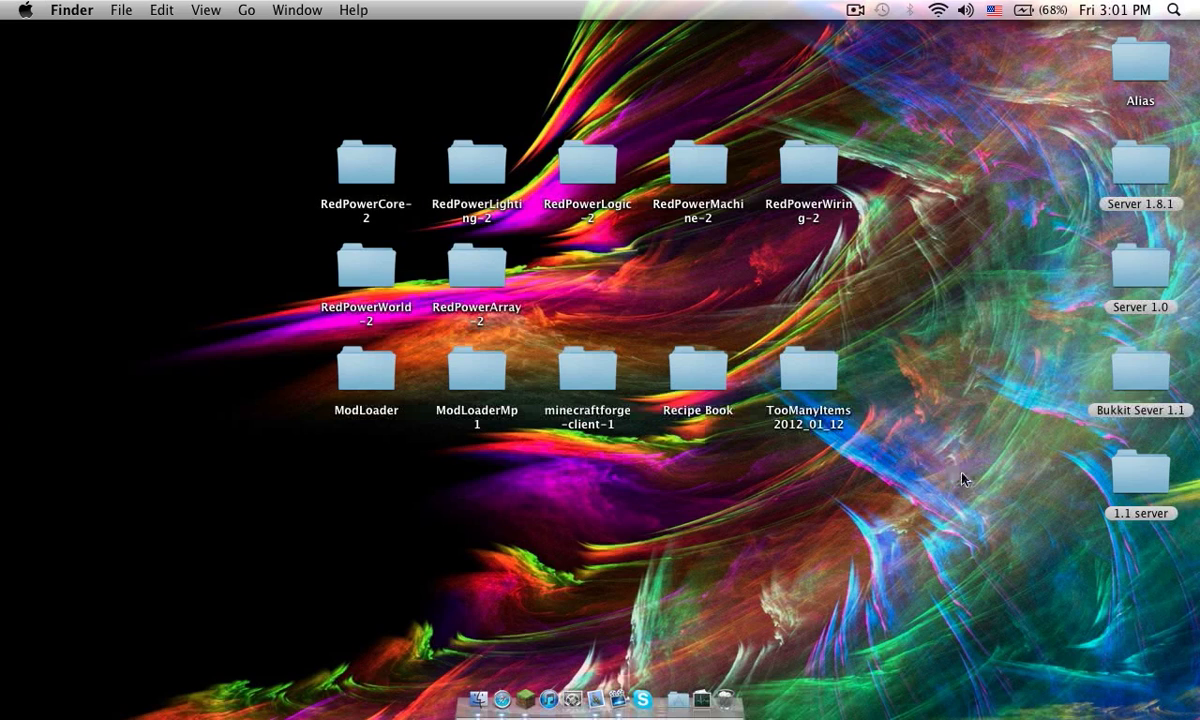
Bring back the Minecraft launcher, log in with the saved account and enlarge the game window to fill the screen.
click(525, 700)
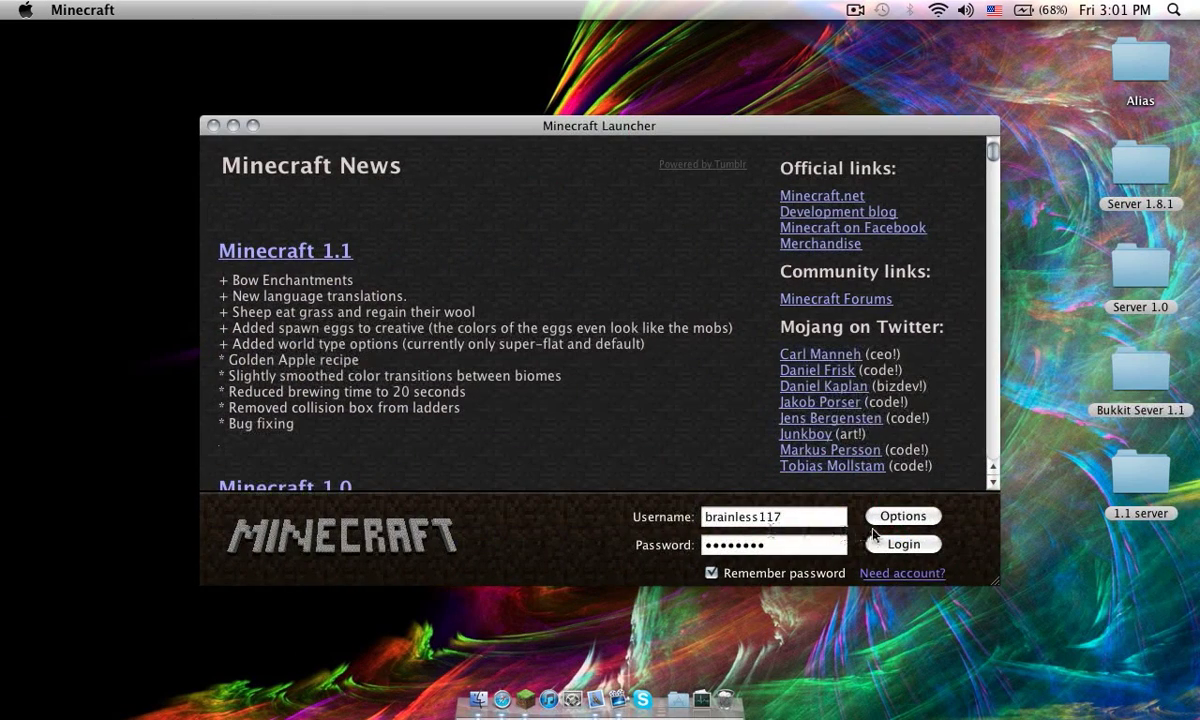
click(898, 544)
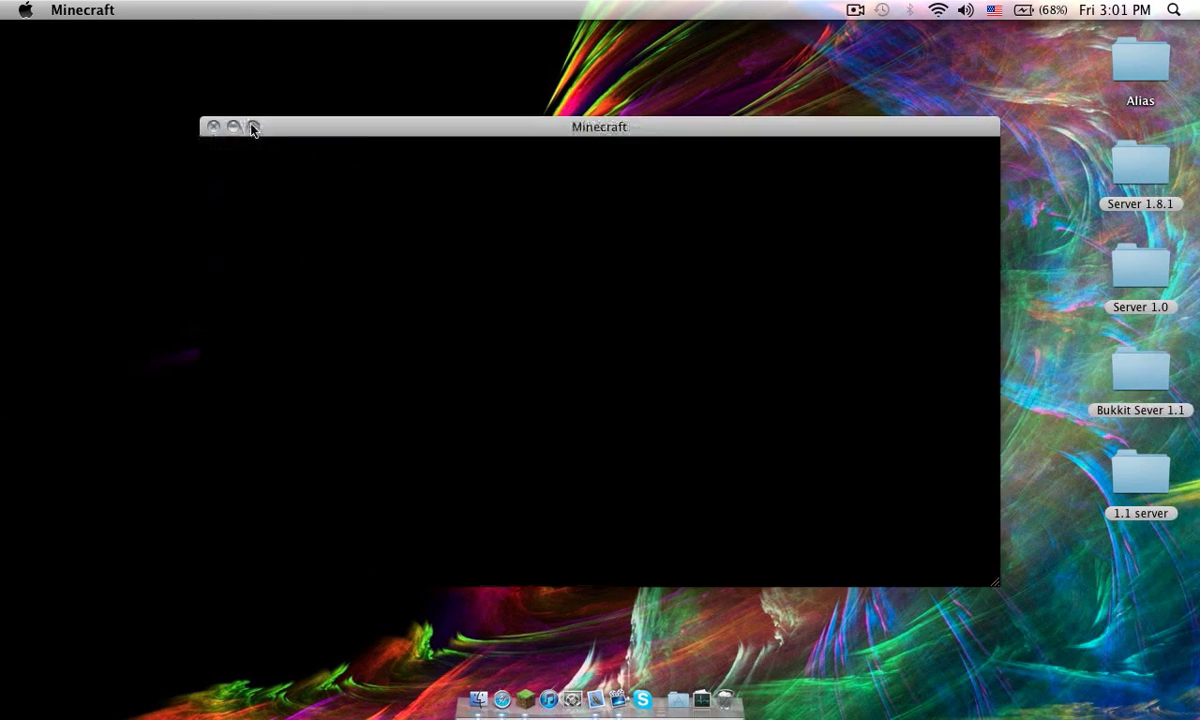
click(251, 124)
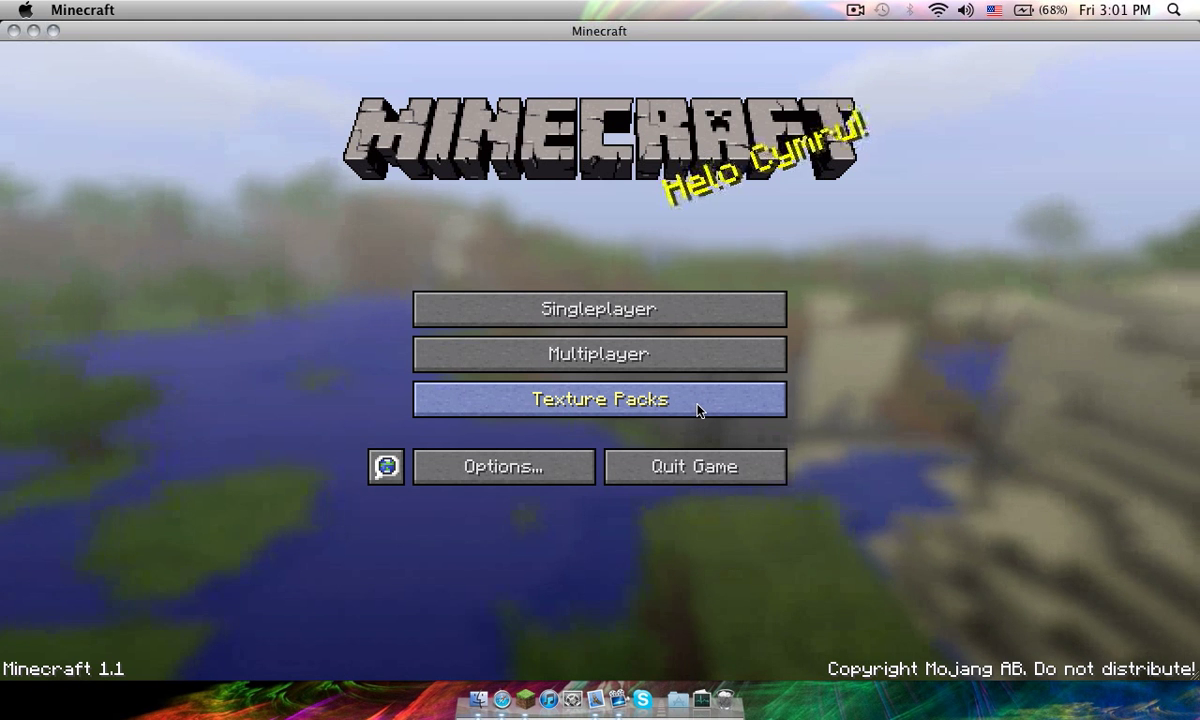
Create a new singleplayer world named New World in Survival mode.
click(728, 309)
click(721, 611)
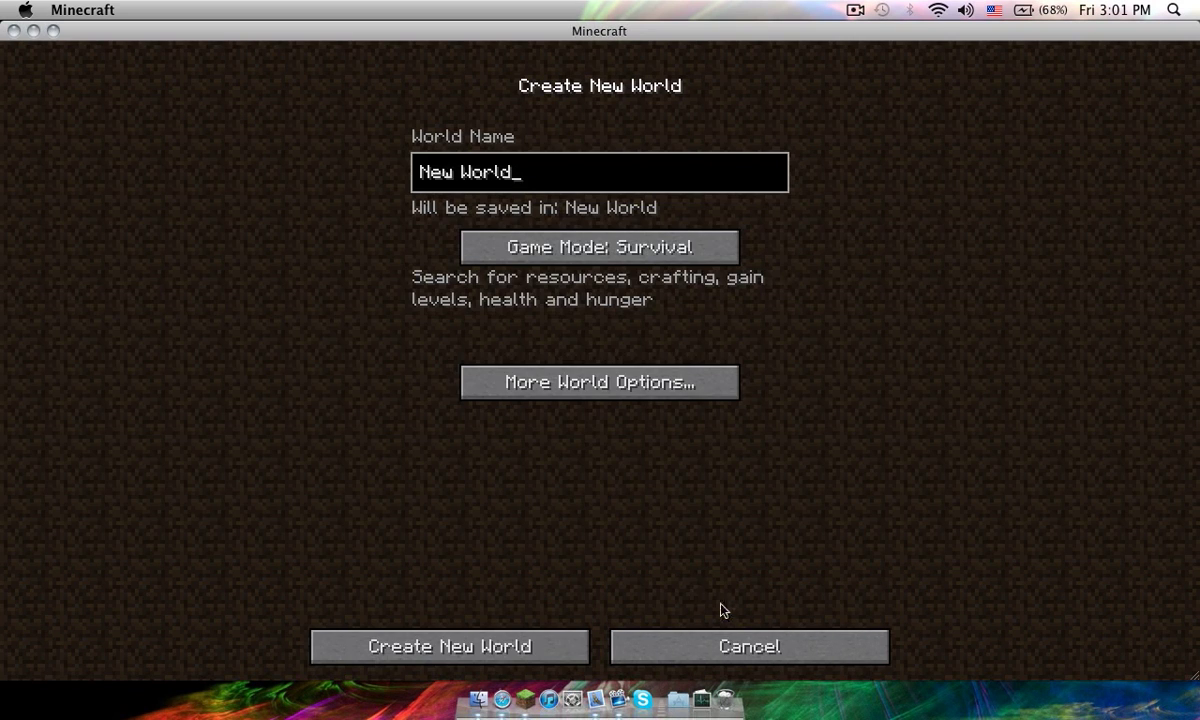
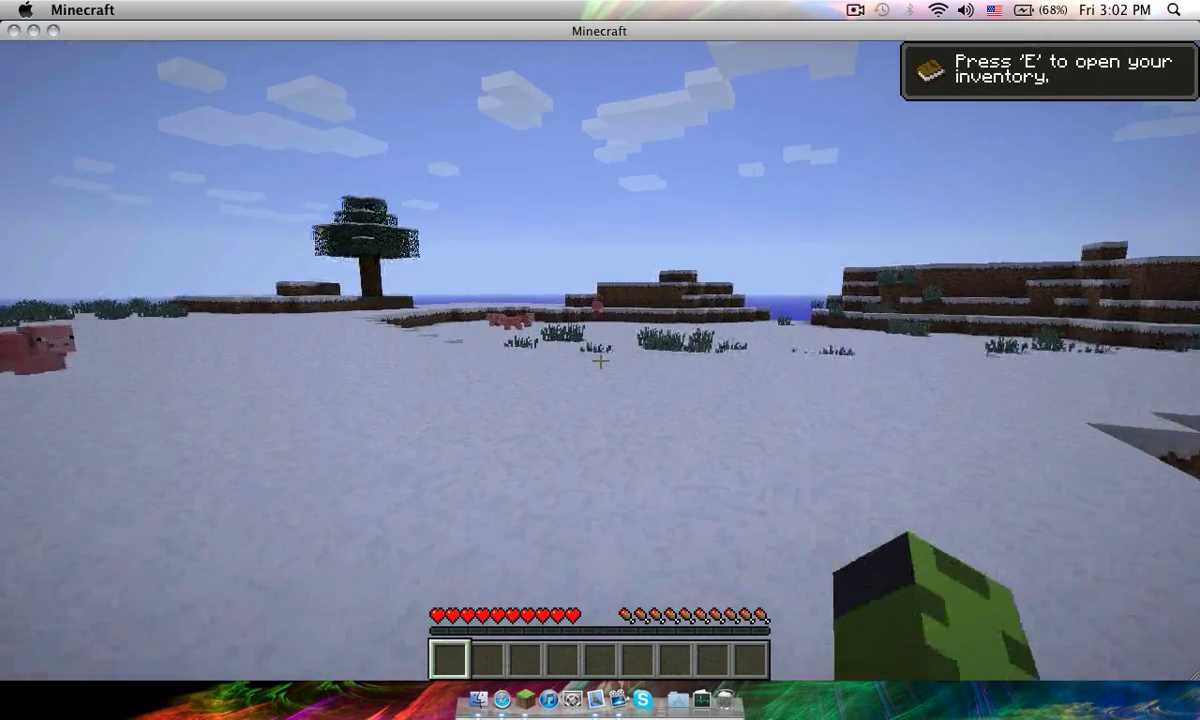
Add Recipe Books to the inventory from page 2 of the TooManyItems list and open the book in the game.
key(e)
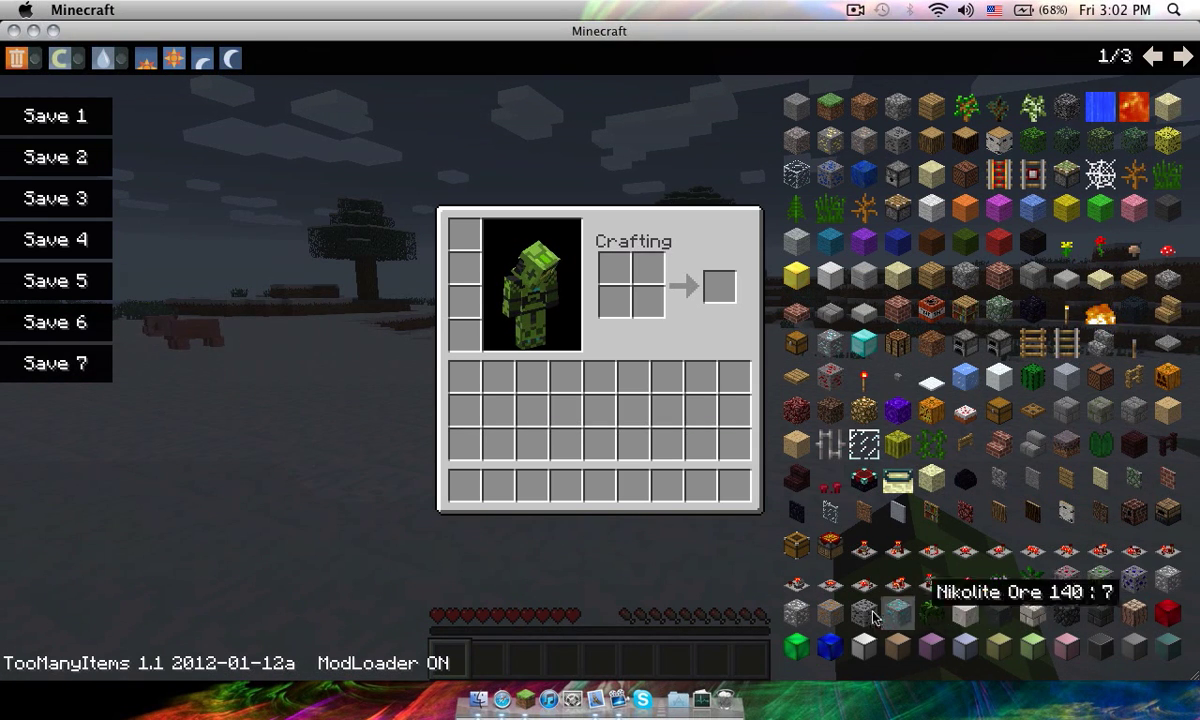
click(1180, 57)
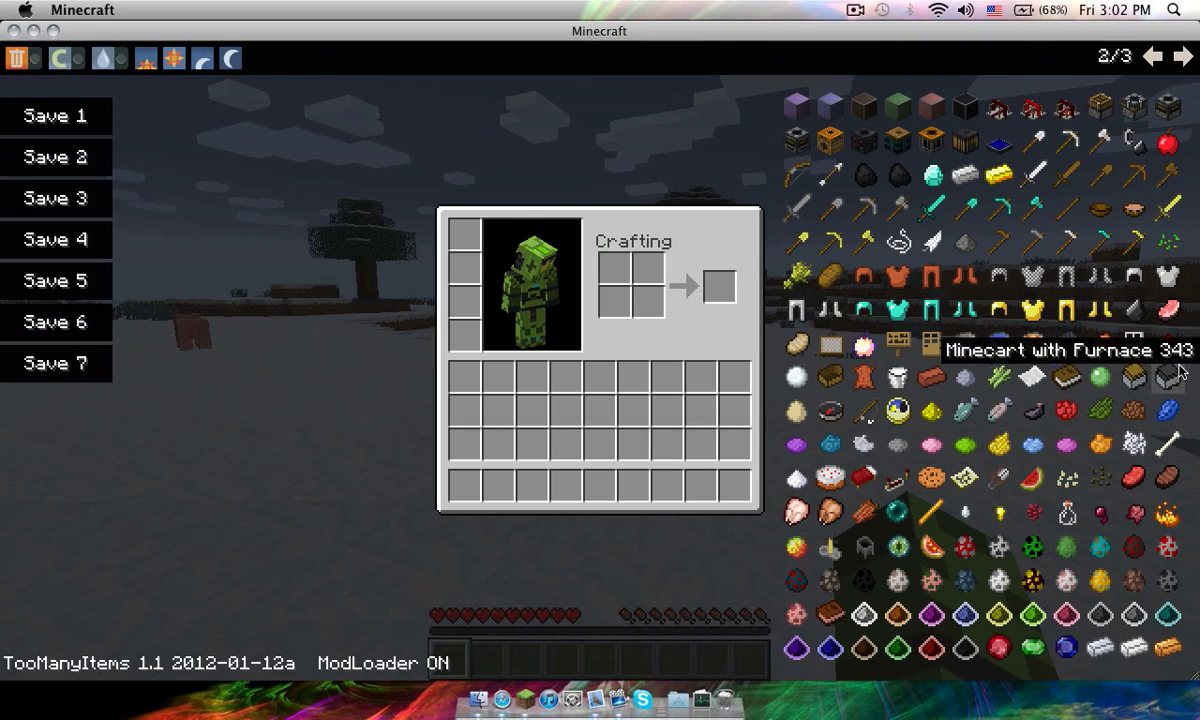
click(830, 614)
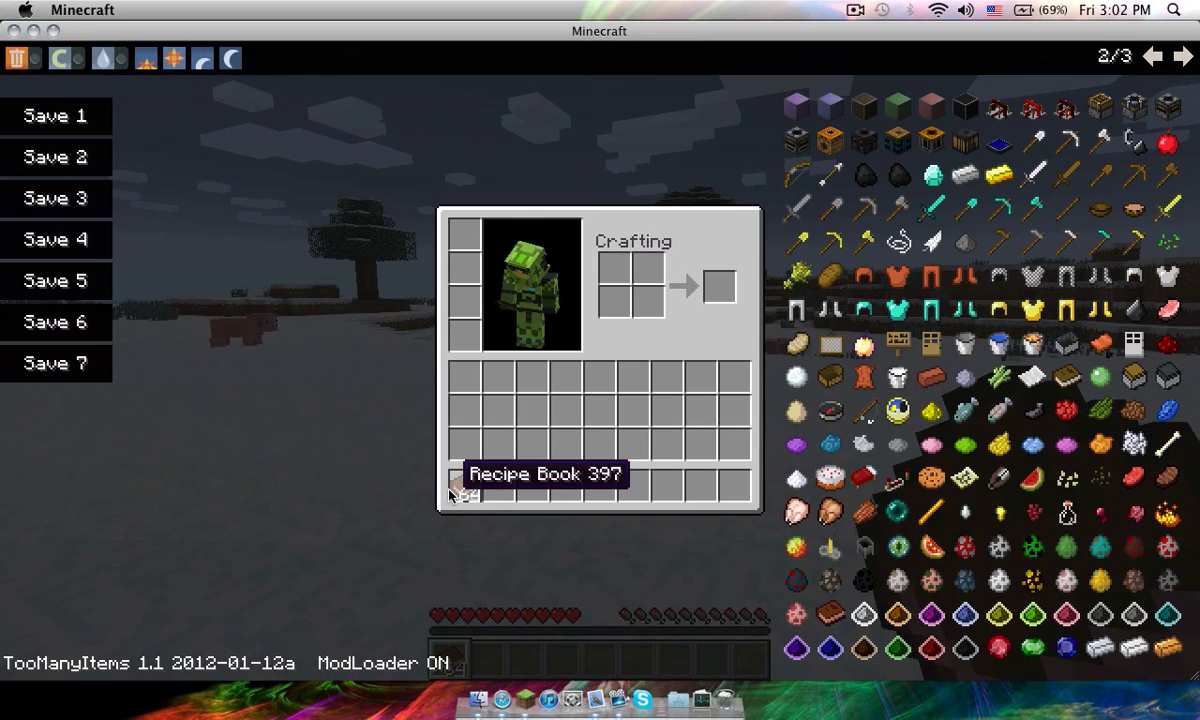
key(e)
right_click(600, 360)
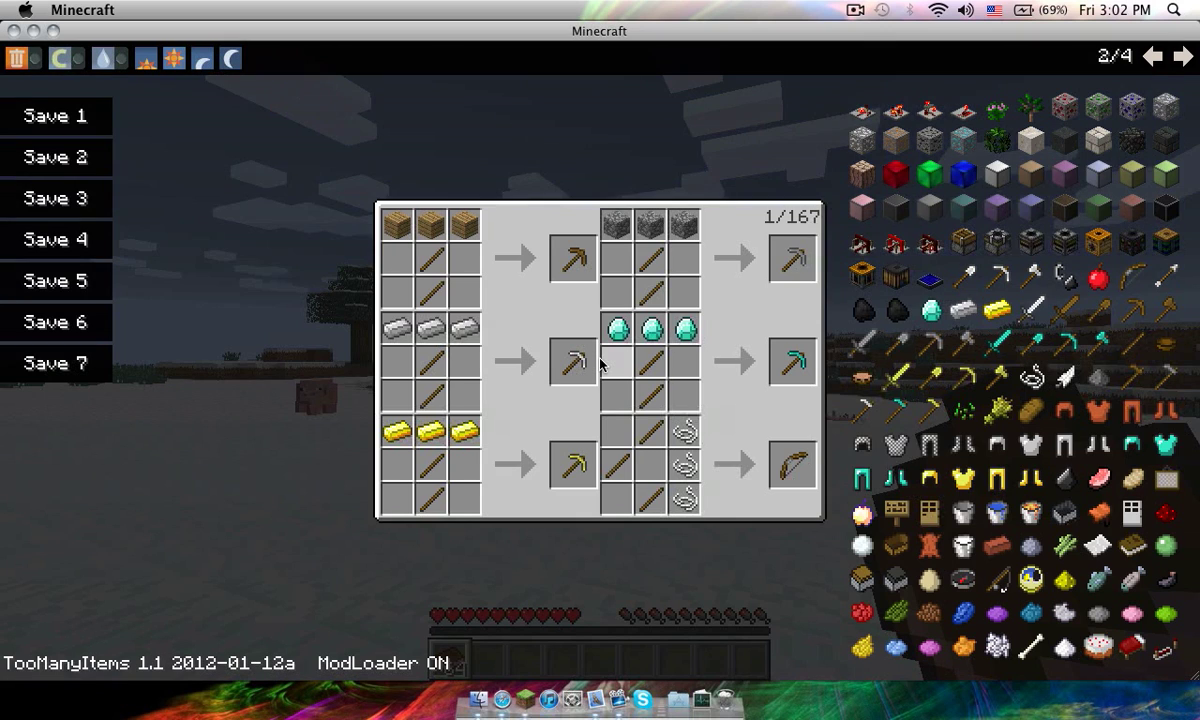
Page through the Recipe Book to examine the vanilla and RedPower crafting recipes, up to page 37, and close the book.
click(600, 365)
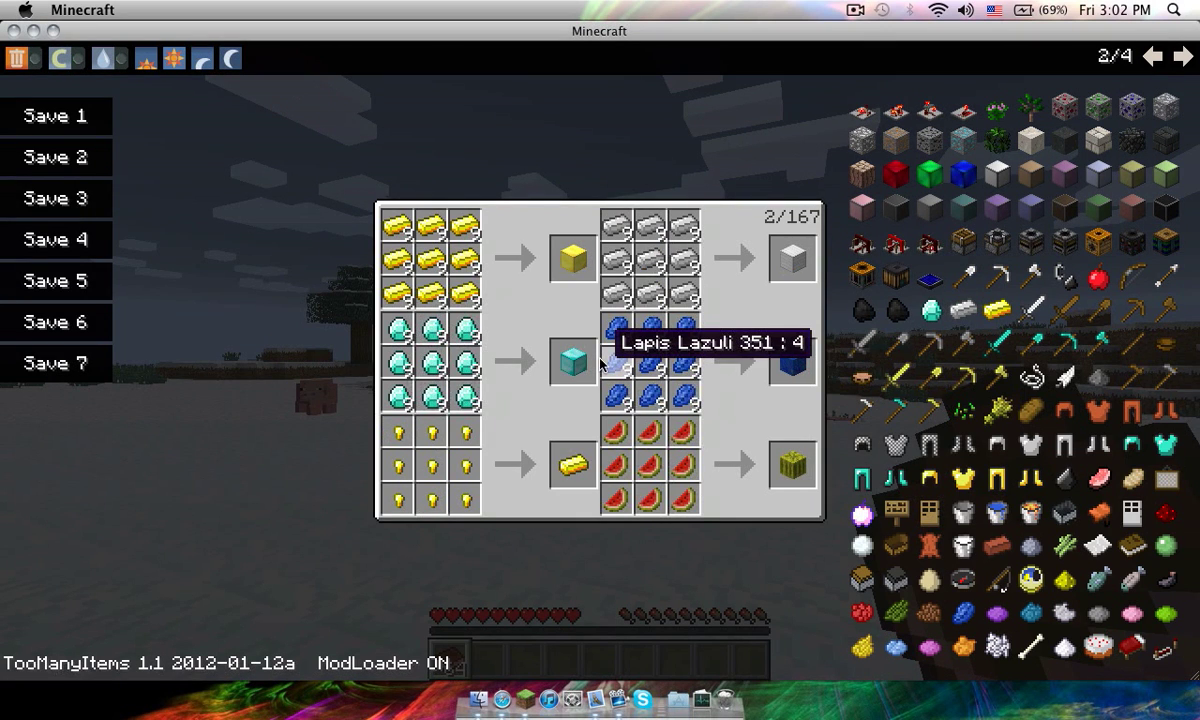
scroll(600, 365, down, 14)
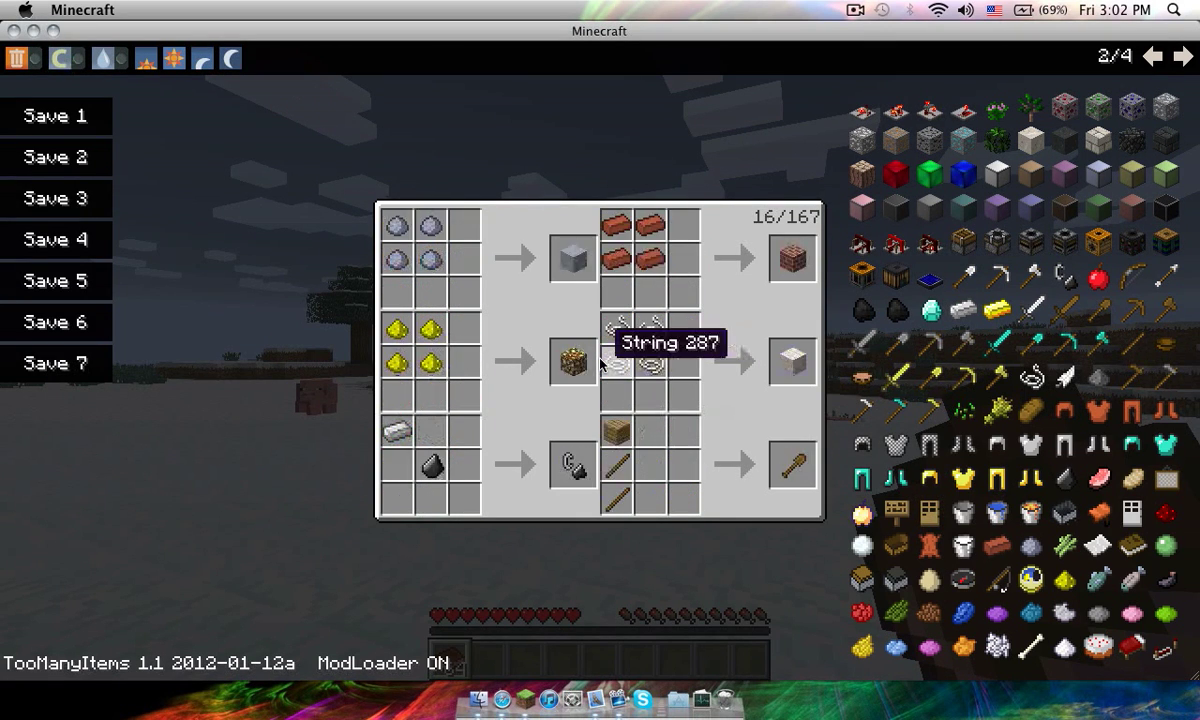
scroll(600, 365, down, 12)
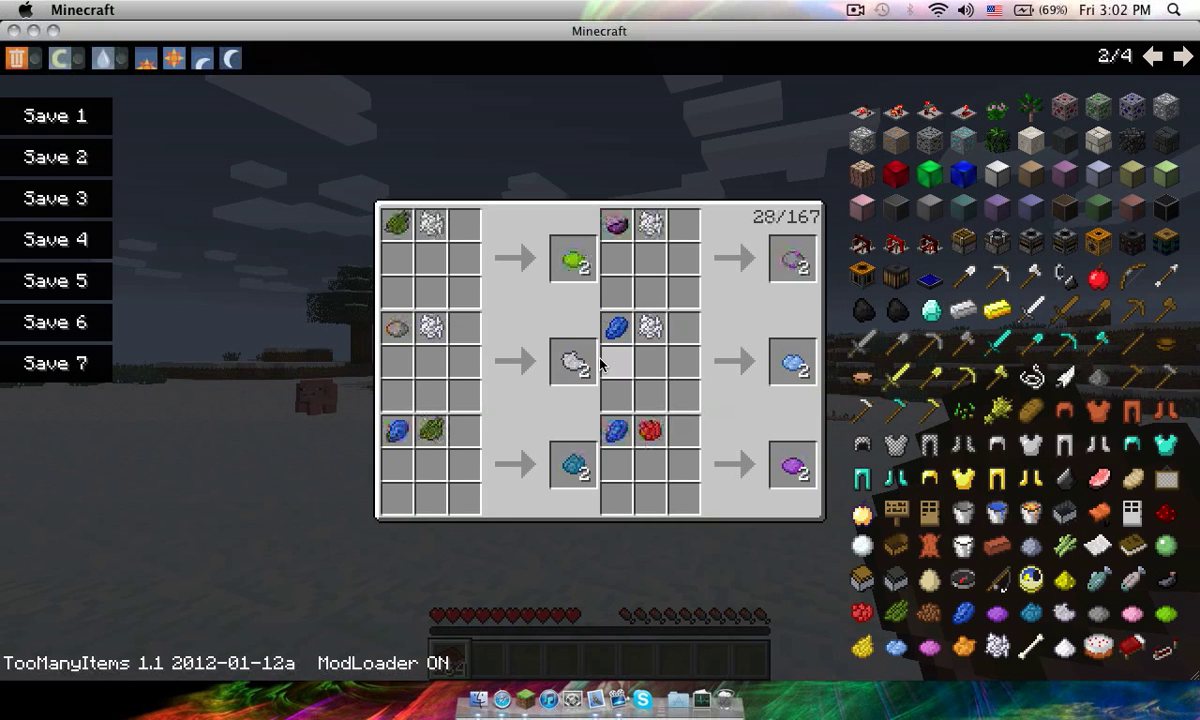
scroll(600, 365, down, 7)
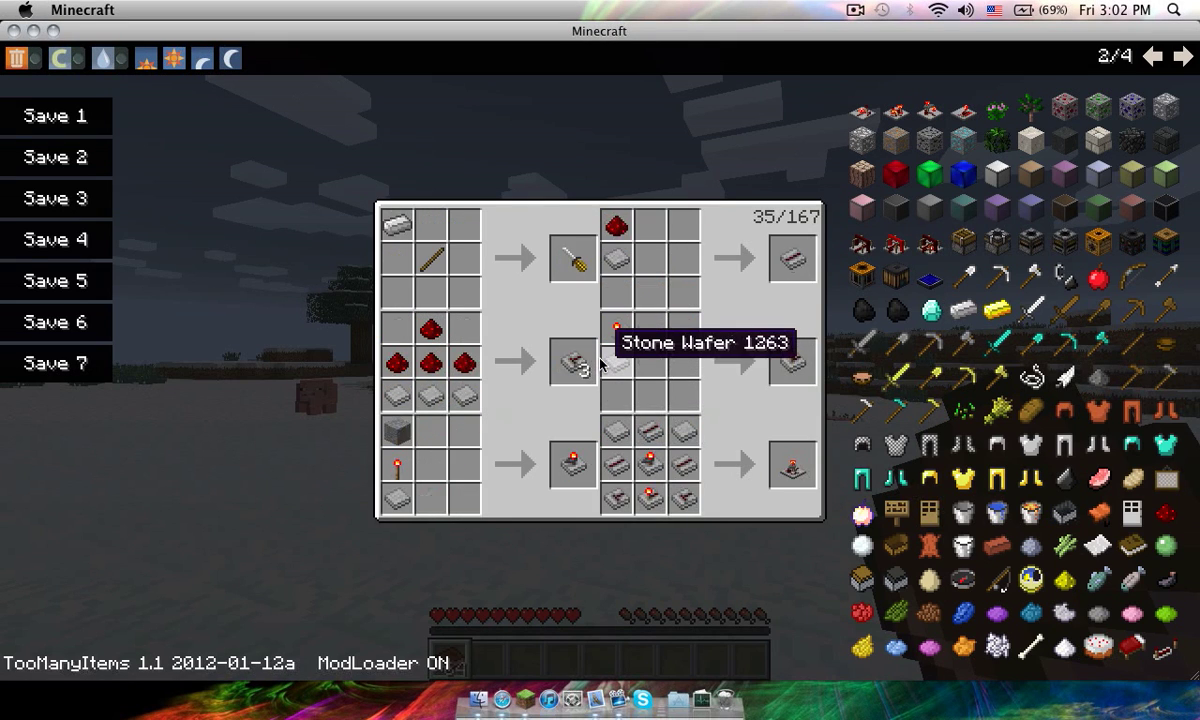
scroll(600, 365, down, 2)
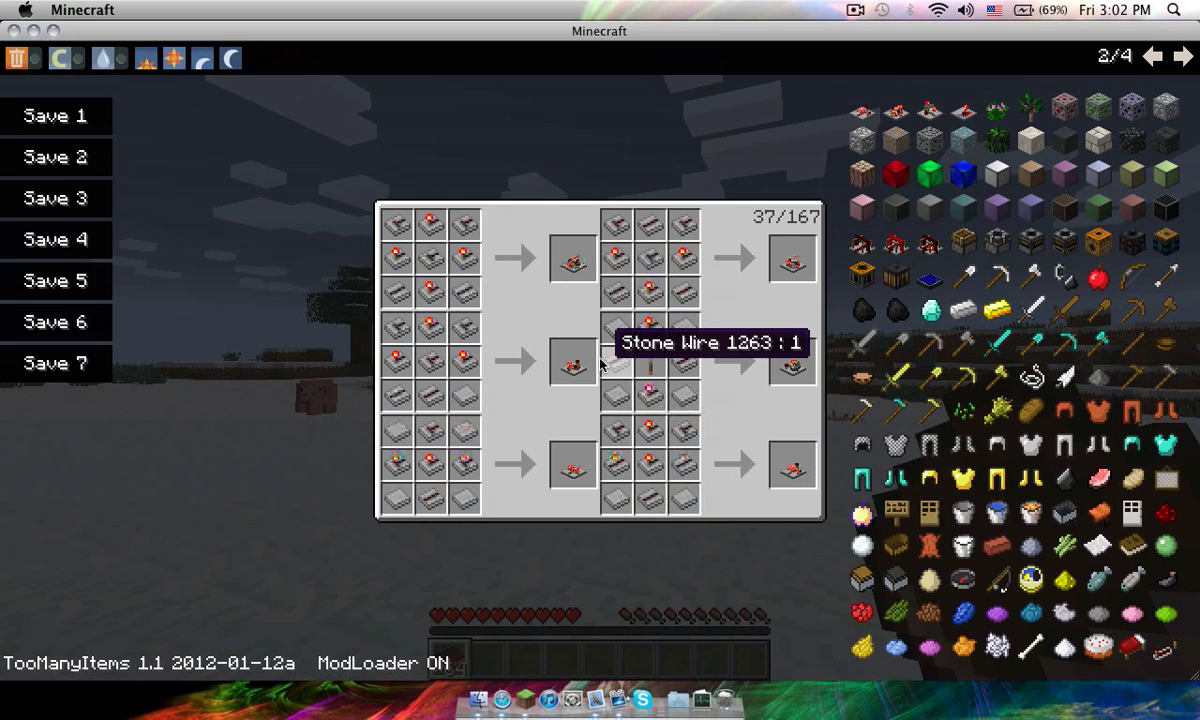
scroll(600, 365, up, 3)
scroll(600, 365, down, 1)
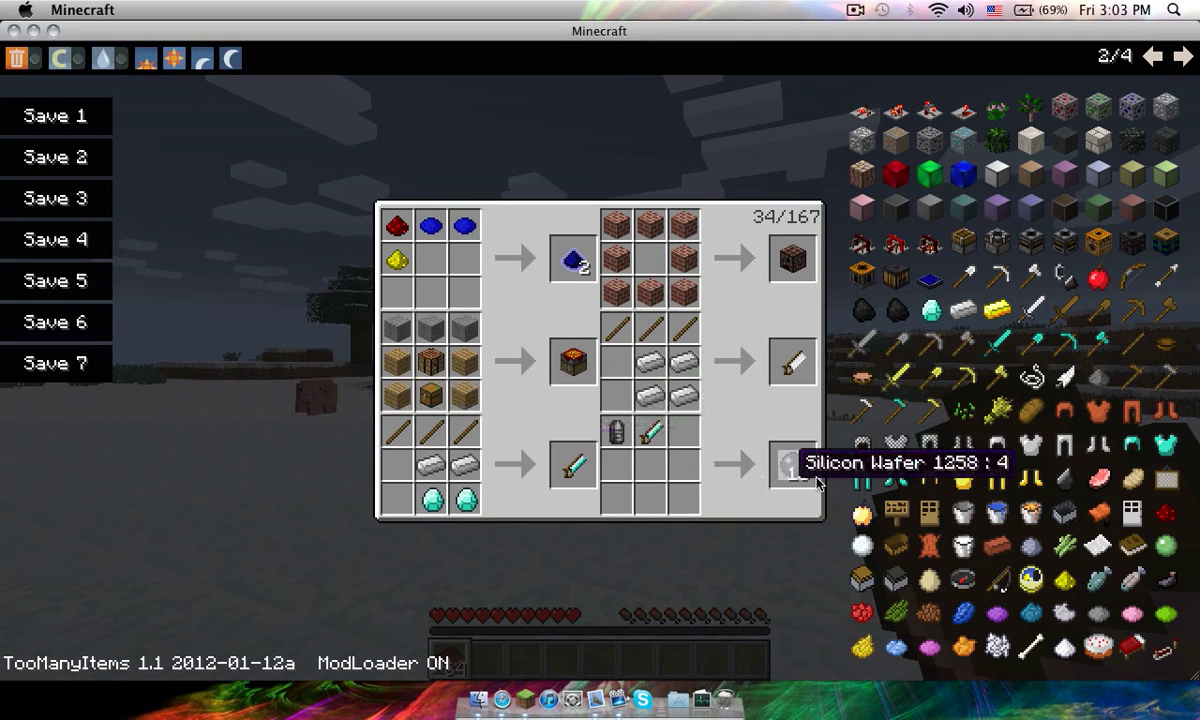
scroll(735, 291, up, 1)
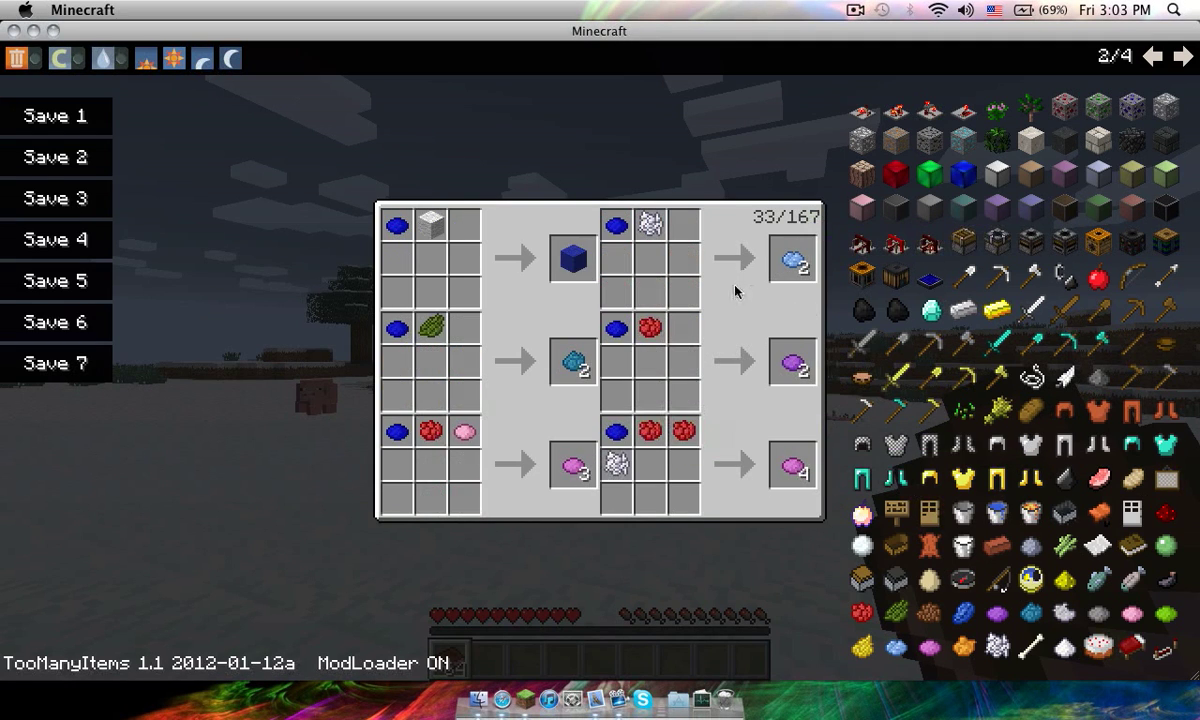
scroll(716, 356, down, 2)
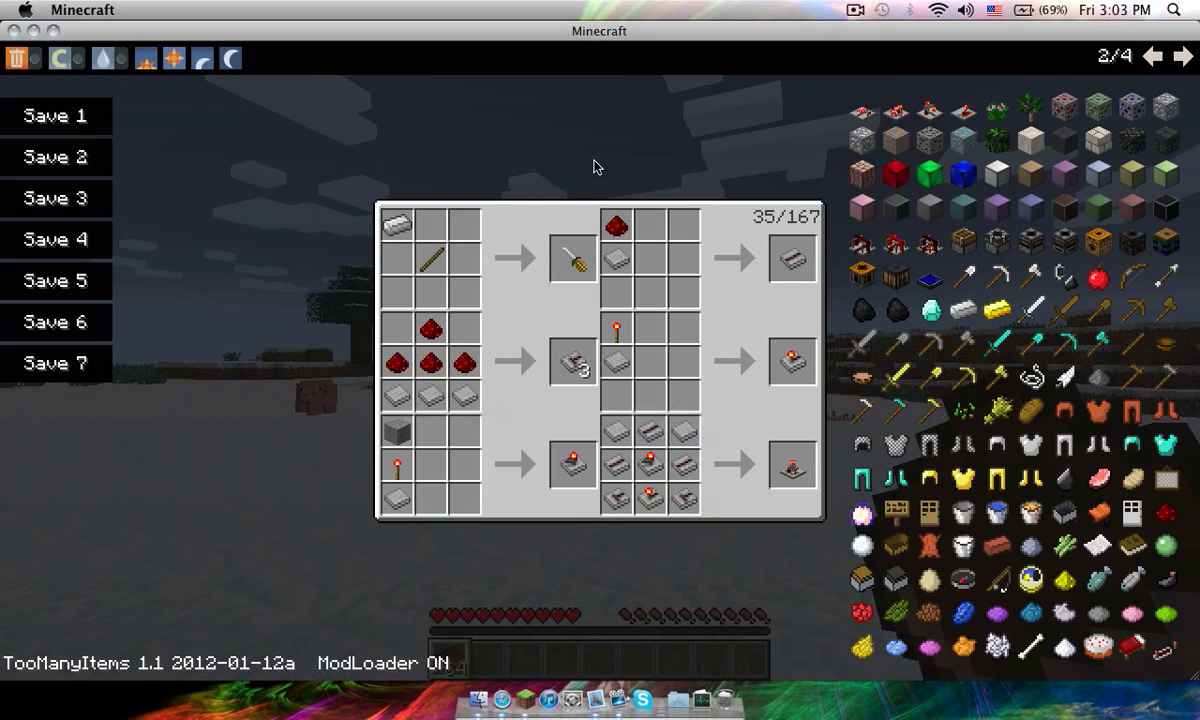
key(Escape)
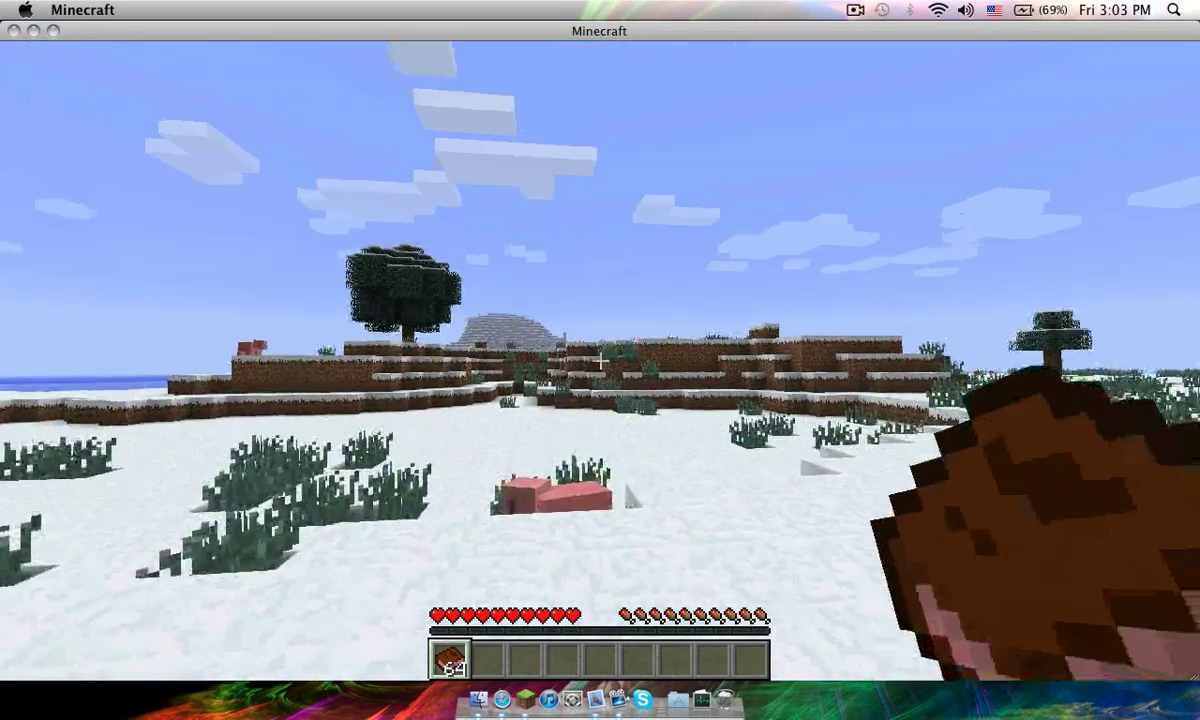
Save and quit the world to the title screen and close the Minecraft window.
key(Escape)
click(609, 415)
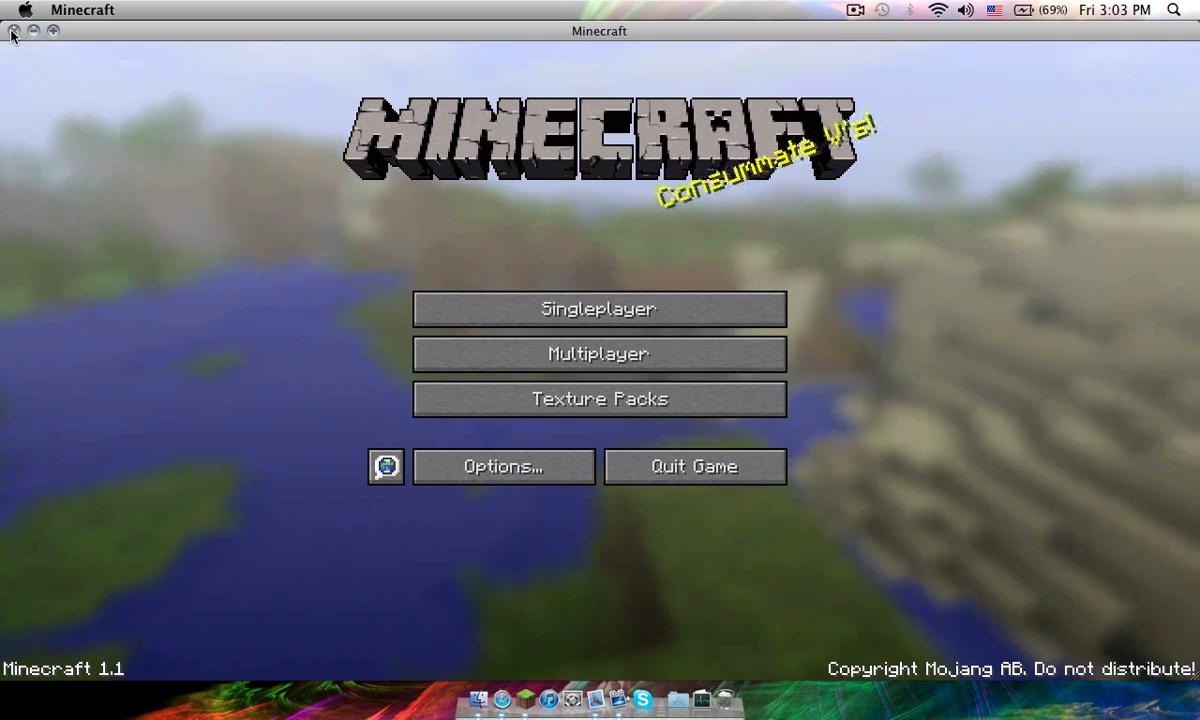
click(13, 31)
drag(250, 75, 873, 458)
click(873, 458)
drag(1000, 200, 860, 123)
drag(781, 97, 1024, 605)
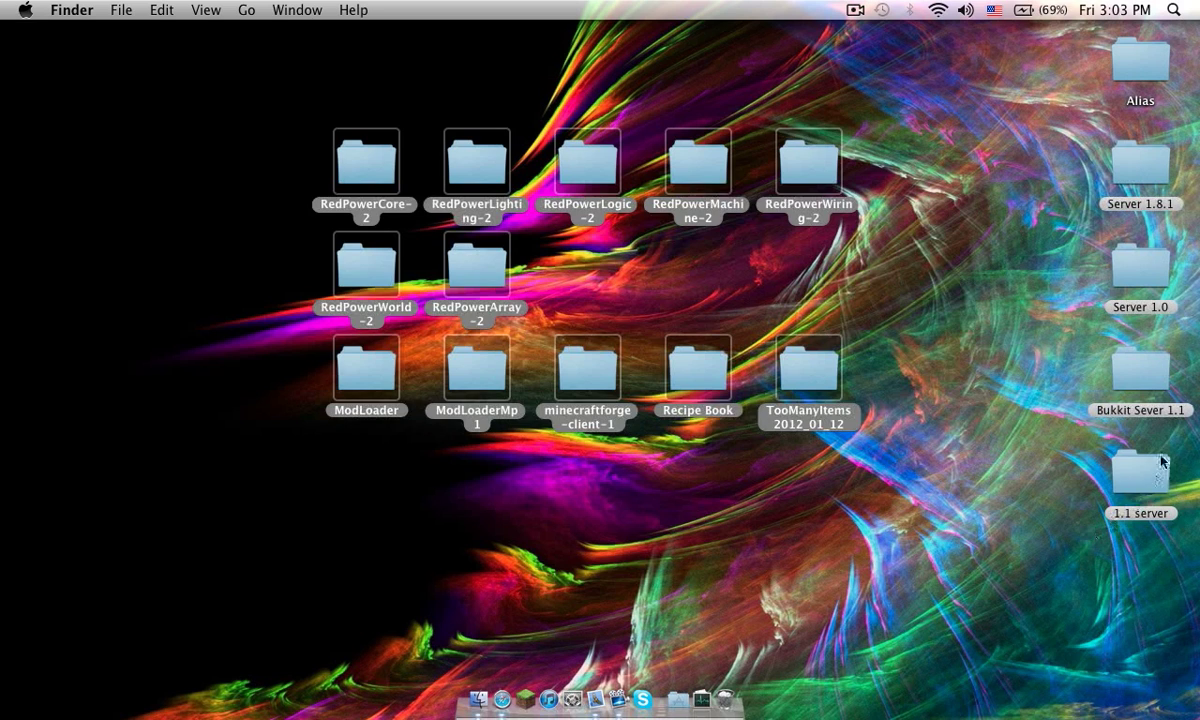
click(1138, 485)
click(1140, 372)
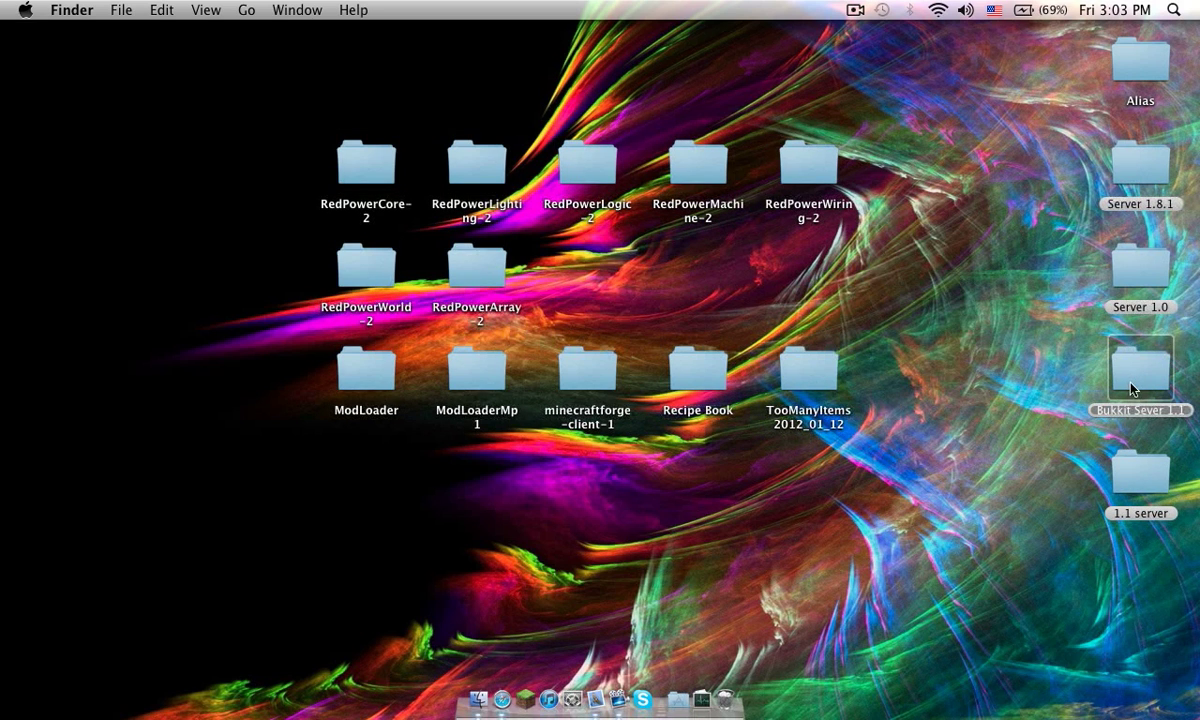
click(973, 361)
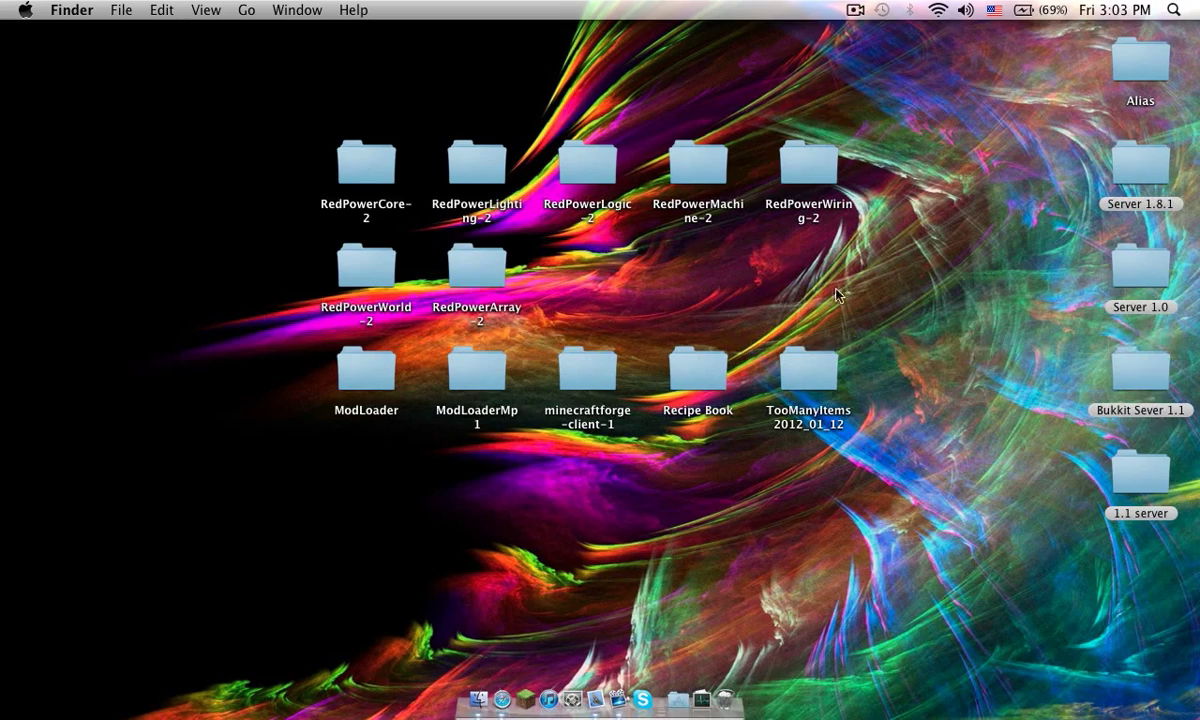